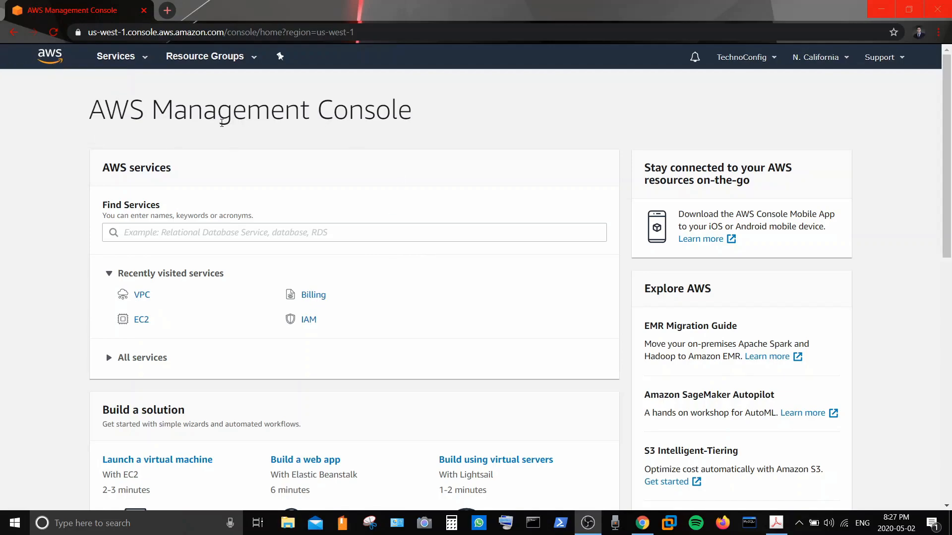
# - Open the EC2 instances list and start launching a new instance
pyautogui.click(130, 61)
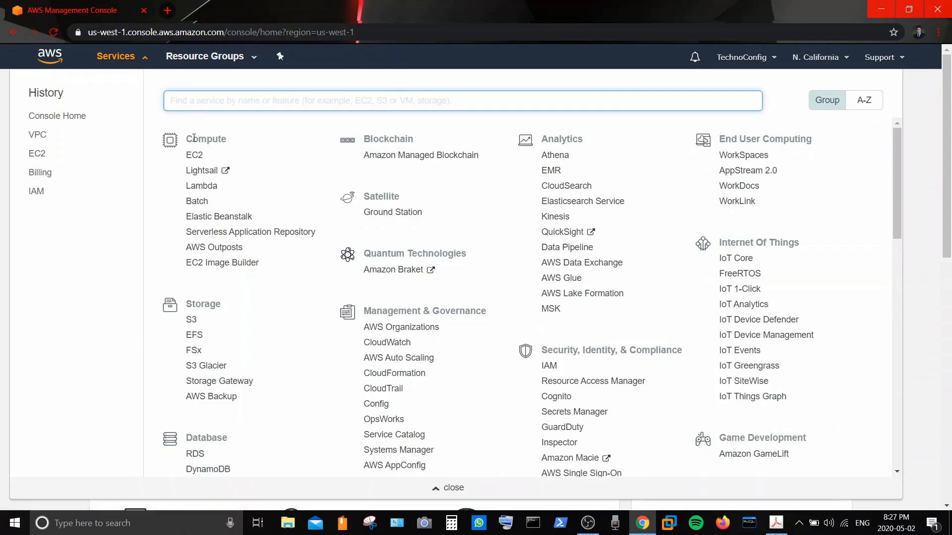
pyautogui.click(194, 158)
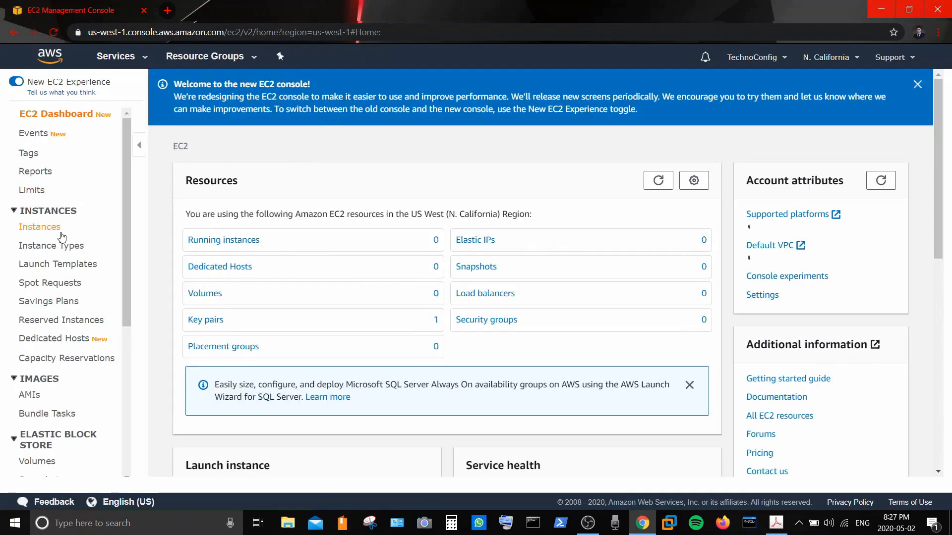
pyautogui.click(56, 229)
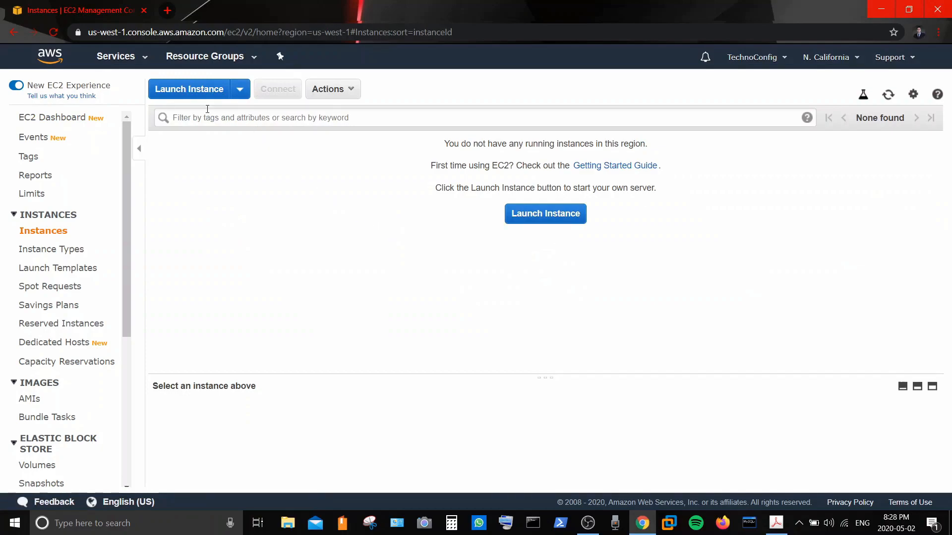
pyautogui.click(182, 89)
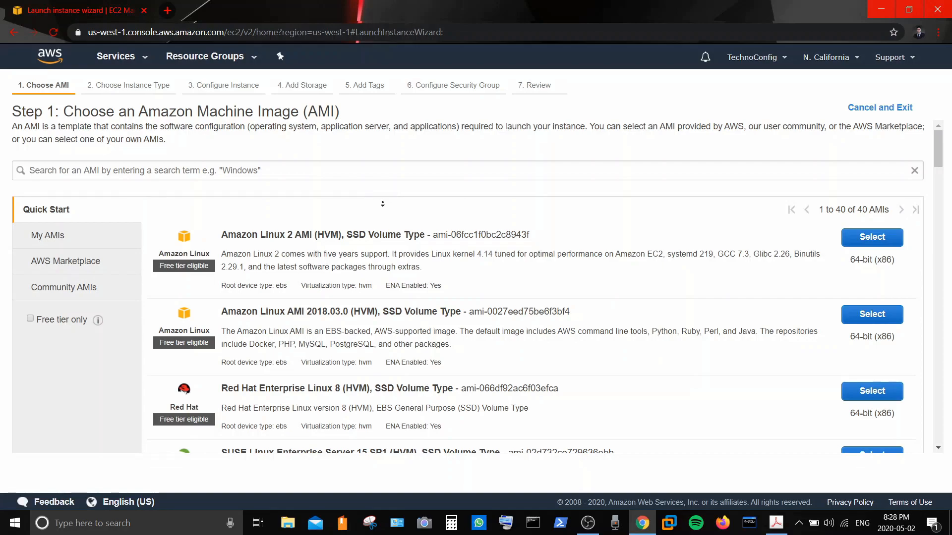
# - Choose the Amazon Linux AMI 2018.03.0 image, keep the t2.micro instance type, and continue to the instance details
pyautogui.scroll(-1, 382, 203)
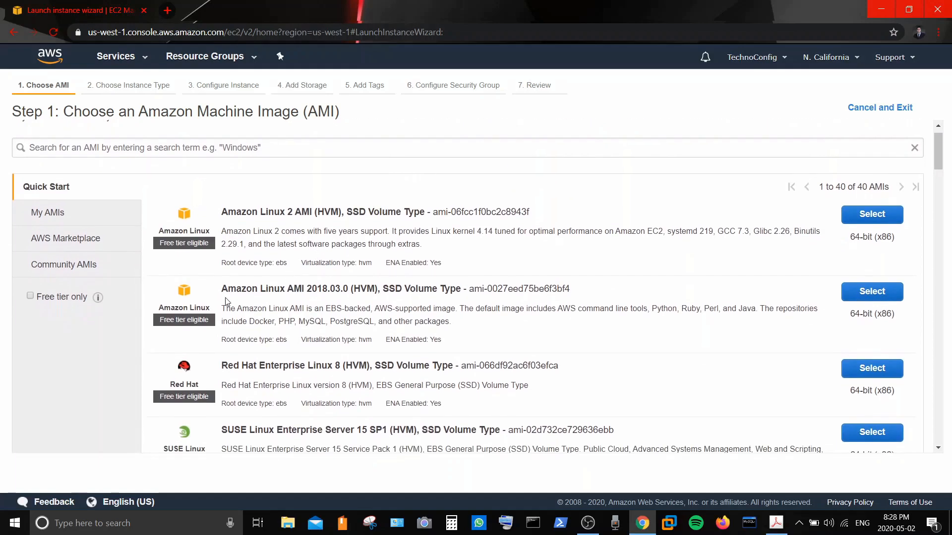
pyautogui.moveTo(230, 286); pyautogui.dragTo(304, 291)
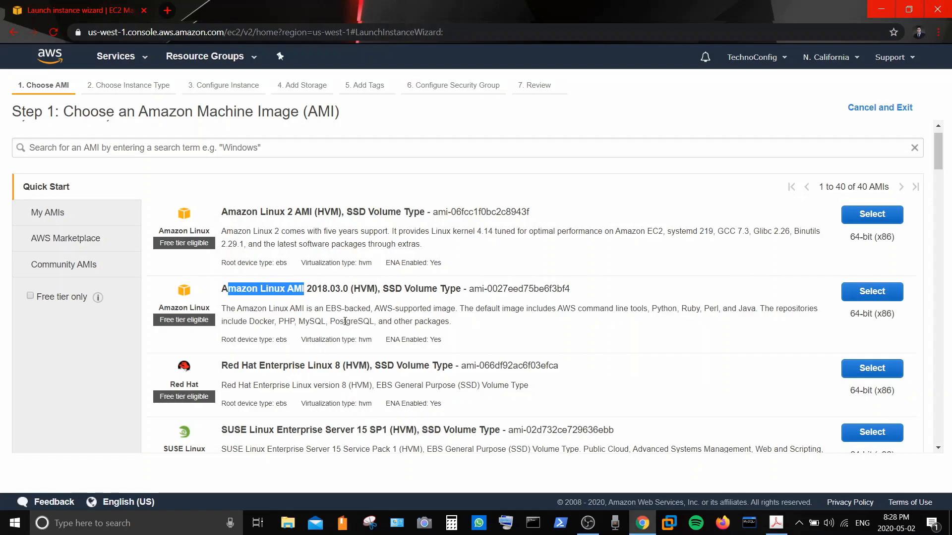
pyautogui.click(335, 284)
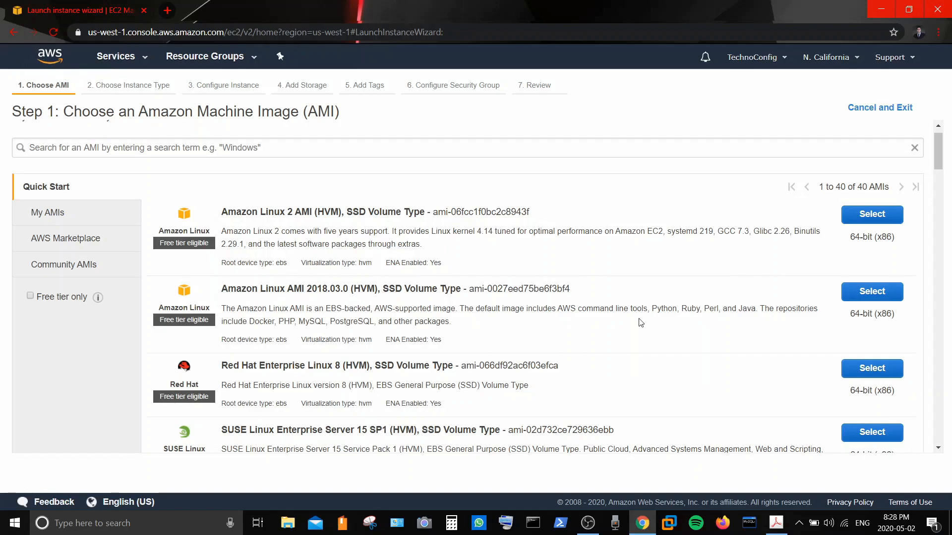
pyautogui.click(887, 292)
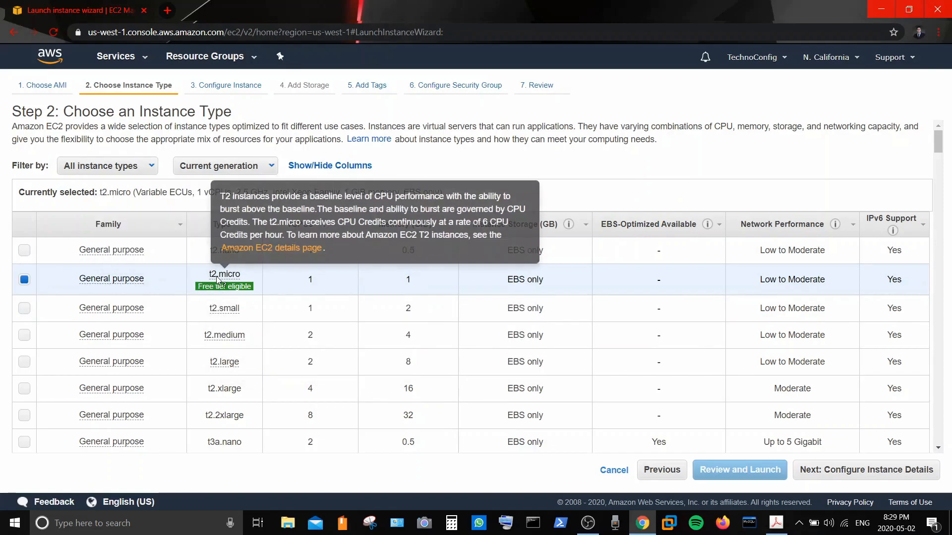
pyautogui.moveTo(202, 294)
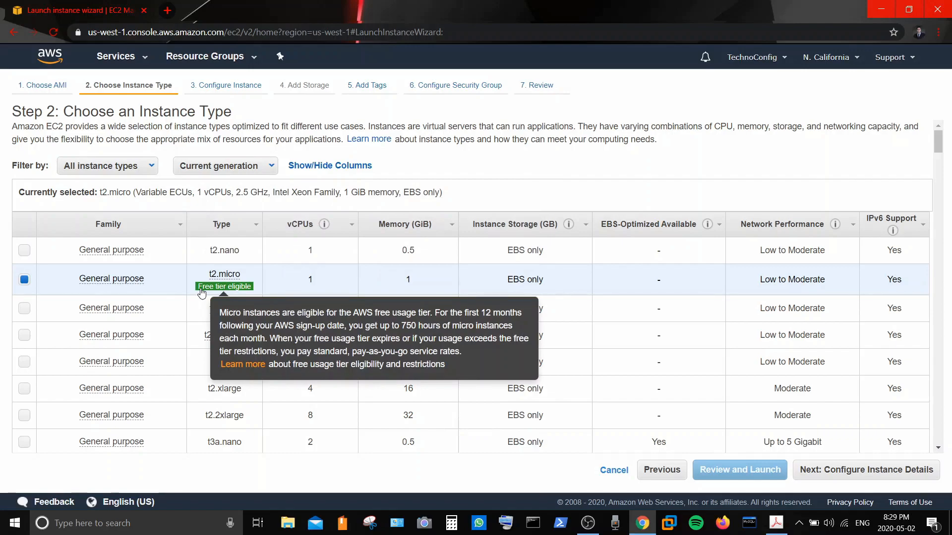
pyautogui.click(813, 474)
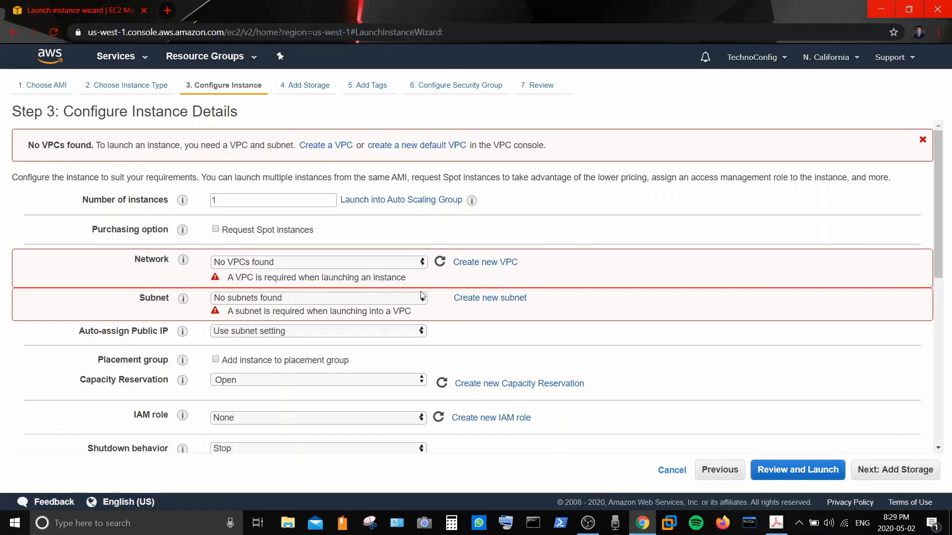
# - Create a new VPC for the instance, named Demo1, with the IPv4 CIDR block 10.0.0.0/16
pyautogui.click(485, 263)
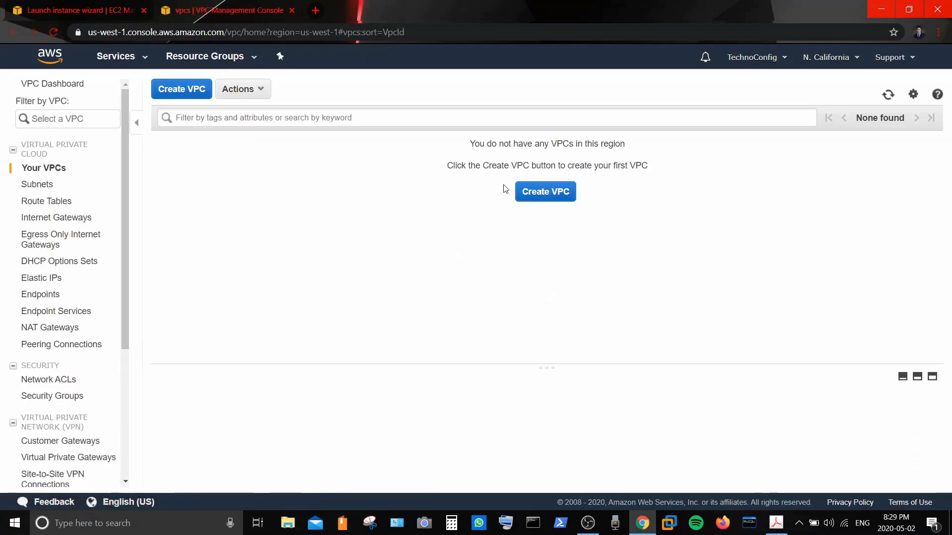
pyautogui.click(558, 198)
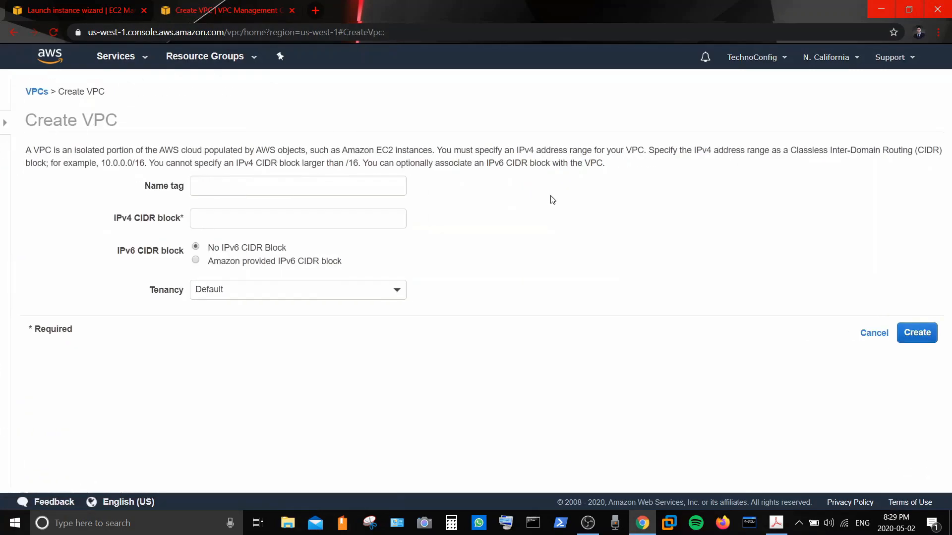
pyautogui.click(247, 183)
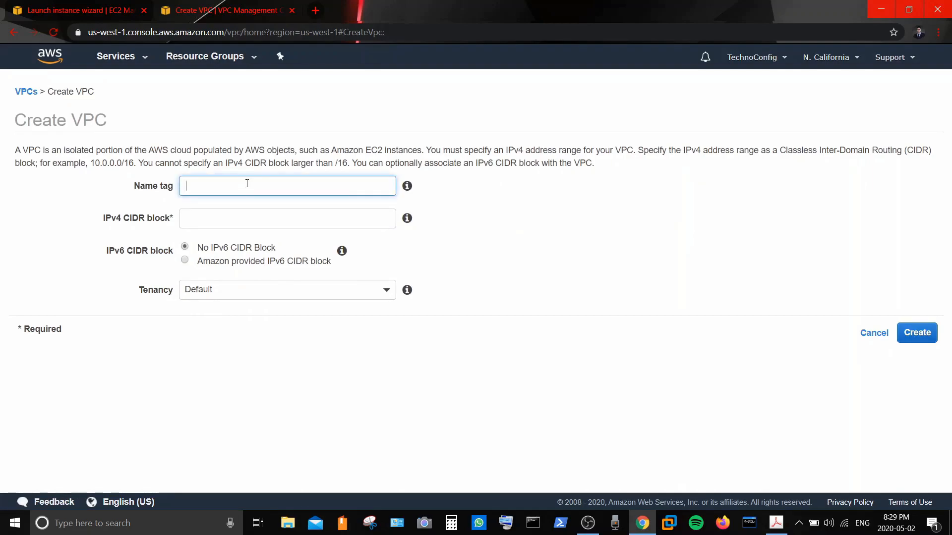
pyautogui.write('Demo1')
pyautogui.click(216, 219)
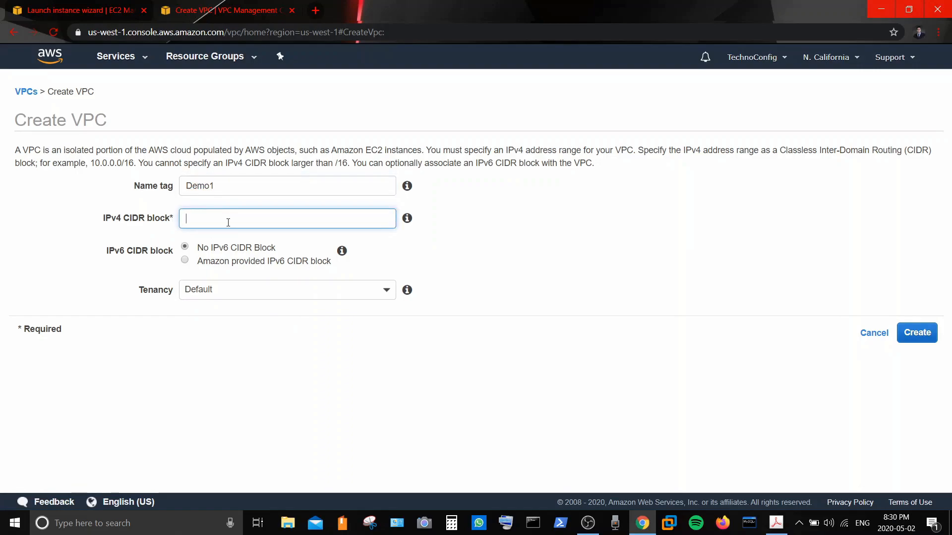
pyautogui.write('10.0.0.0/16')
pyautogui.click(915, 336)
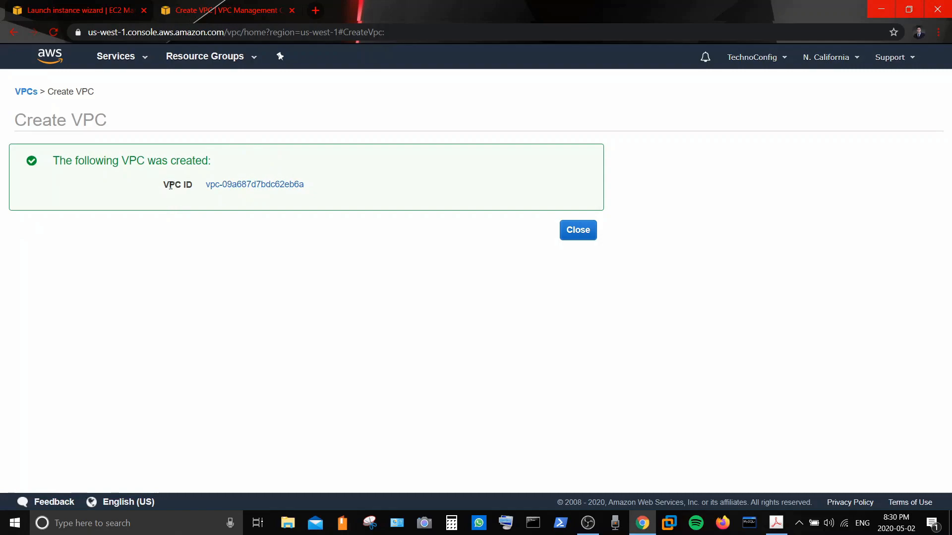
pyautogui.moveTo(165, 199); pyautogui.dragTo(306, 189)
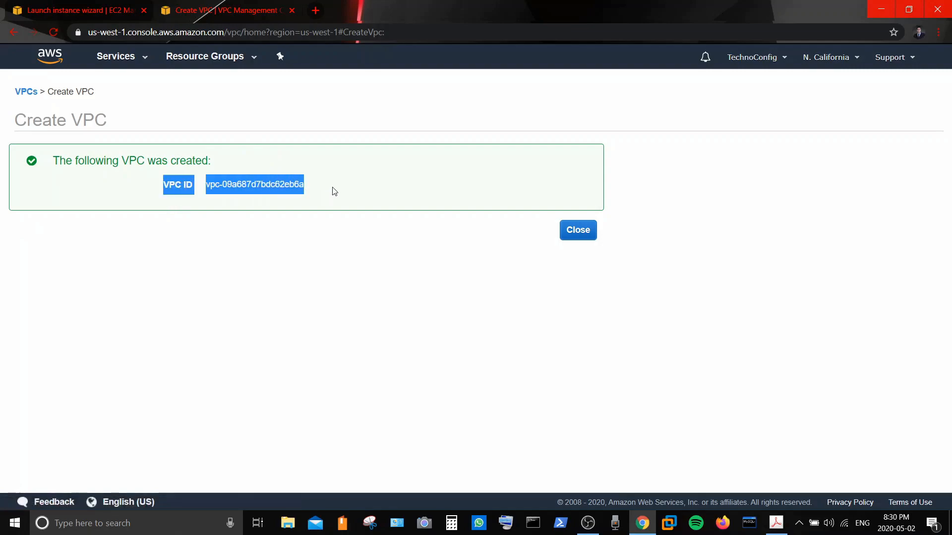
pyautogui.click(331, 191)
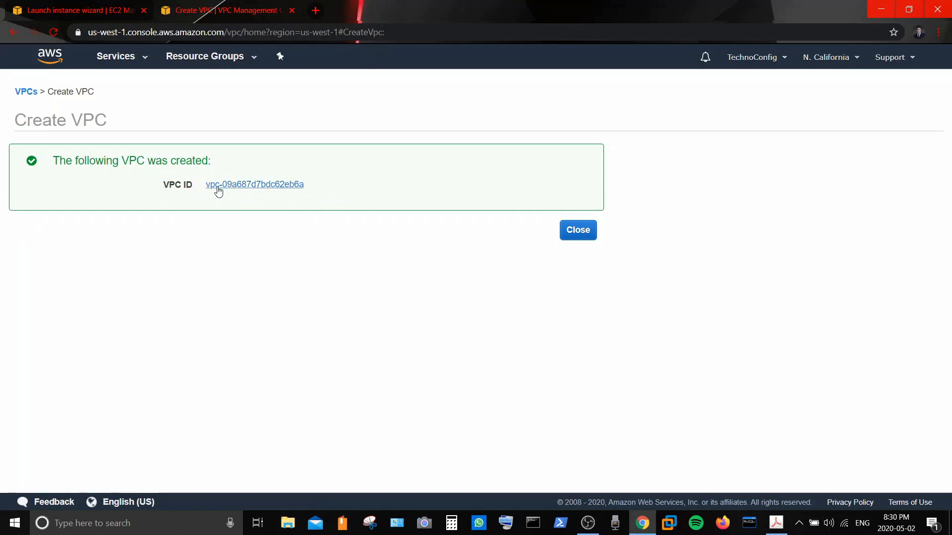
pyautogui.click(570, 230)
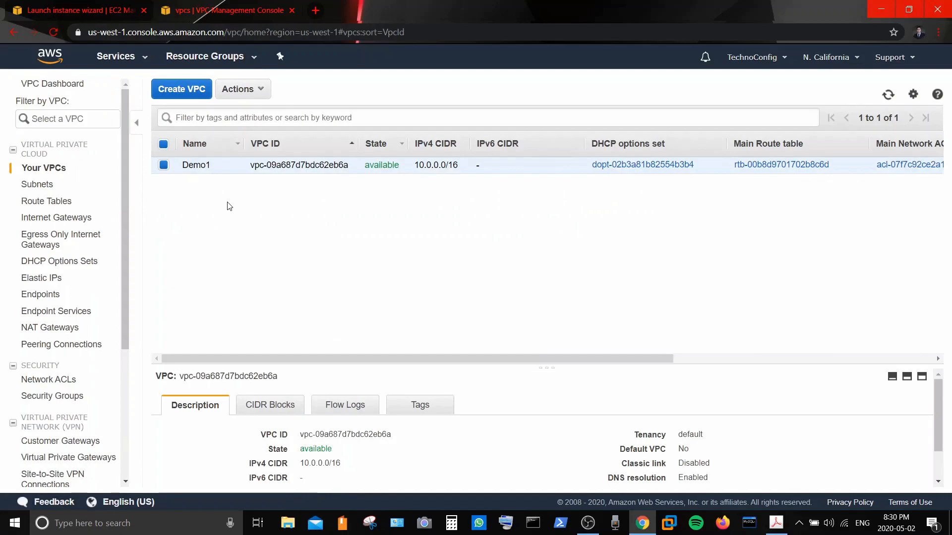
# - From the launch wizard, start a new subnet named Subnet1 in the Demo1 VPC, in availability zone us-west-1b
pyautogui.click(63, 4)
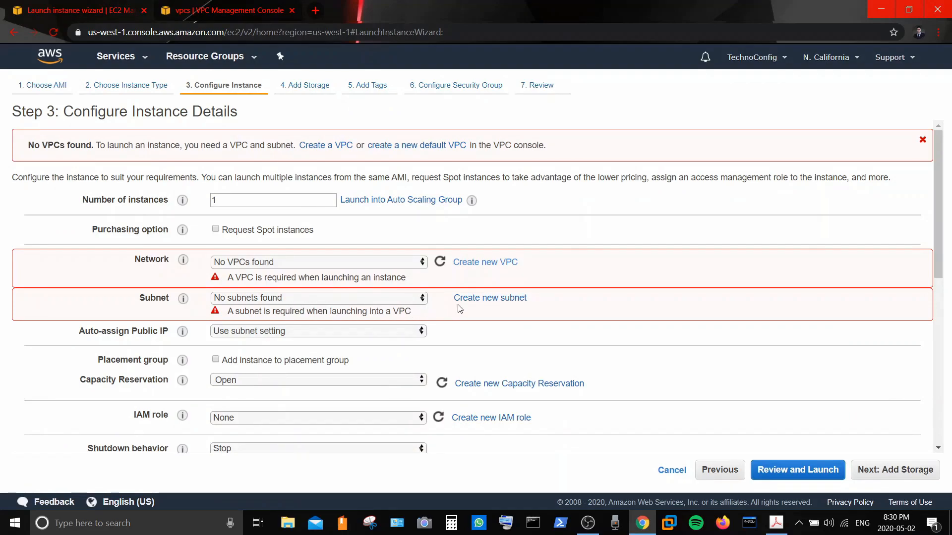
pyautogui.click(461, 299)
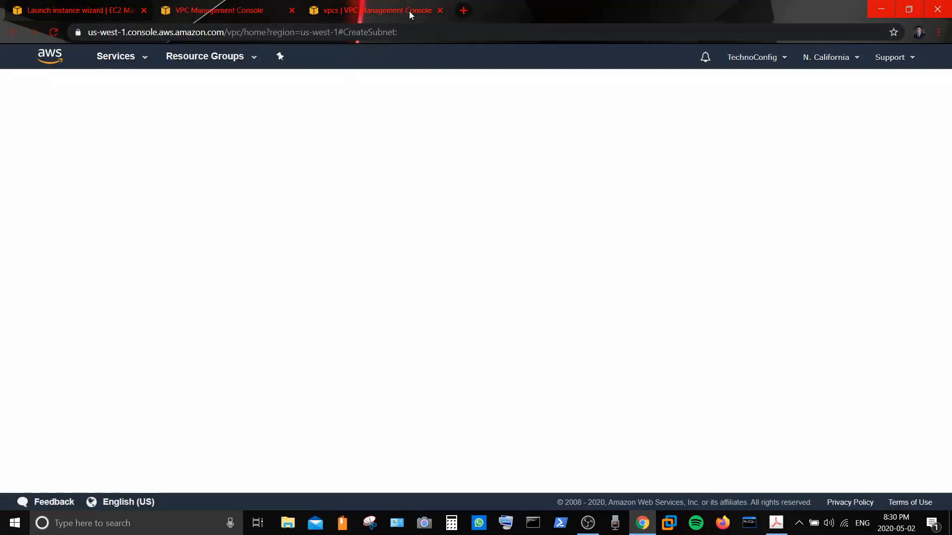
pyautogui.click(439, 11)
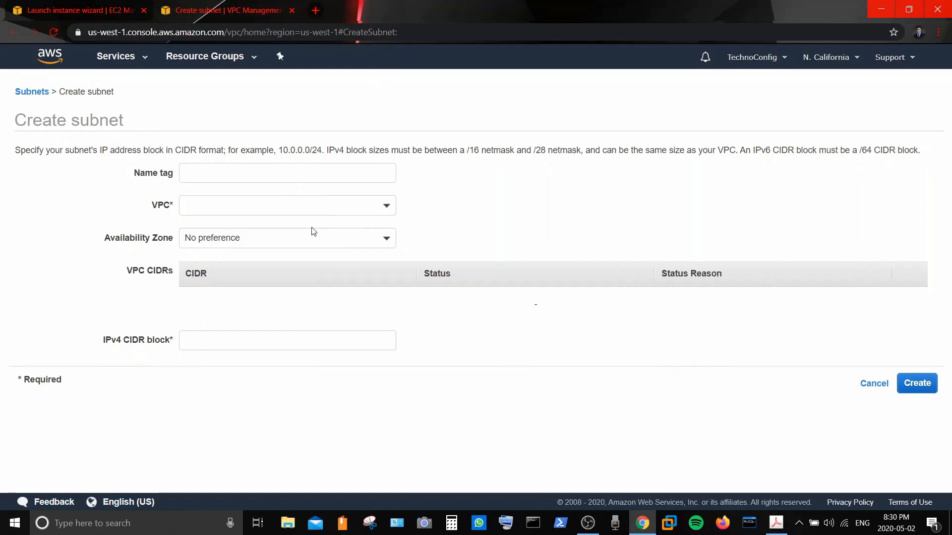
pyautogui.click(228, 178)
pyautogui.write('Subnet1')
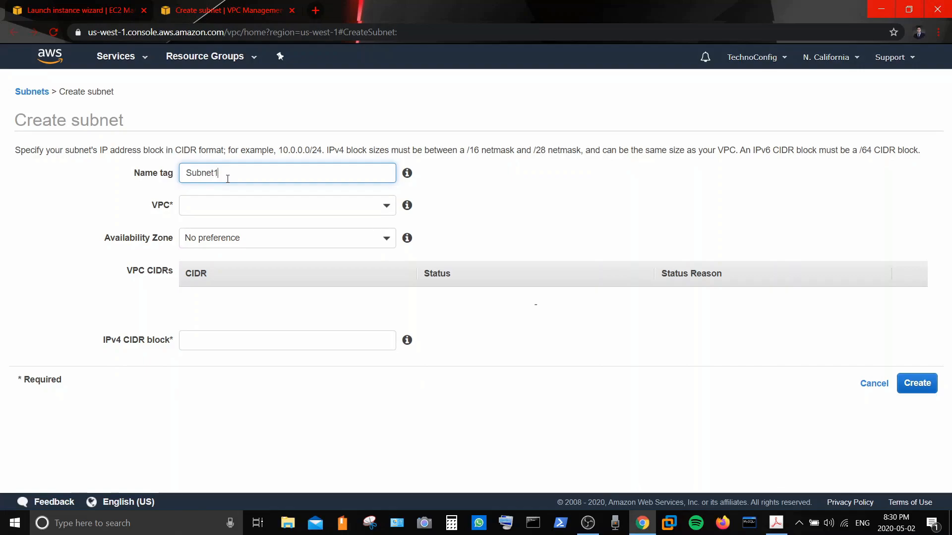
pyautogui.click(225, 205)
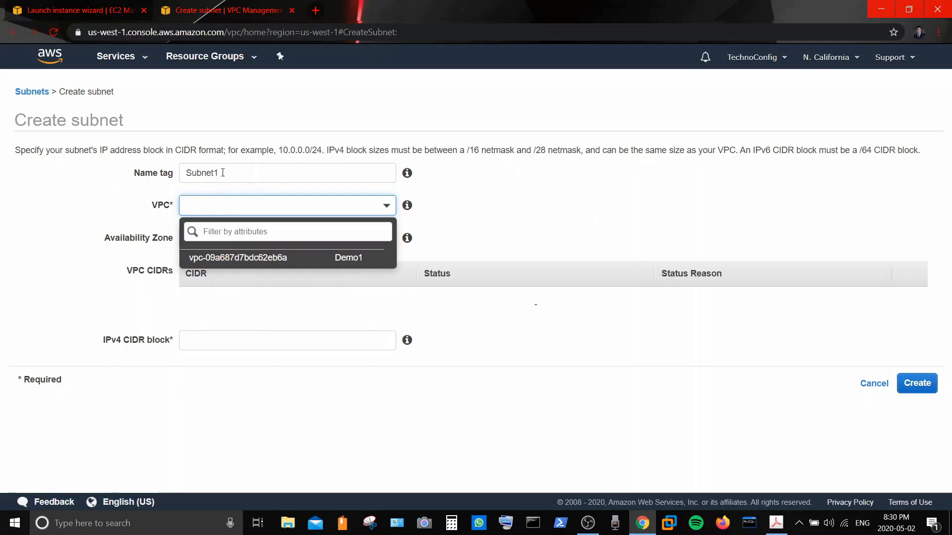
pyautogui.click(195, 264)
pyautogui.click(240, 238)
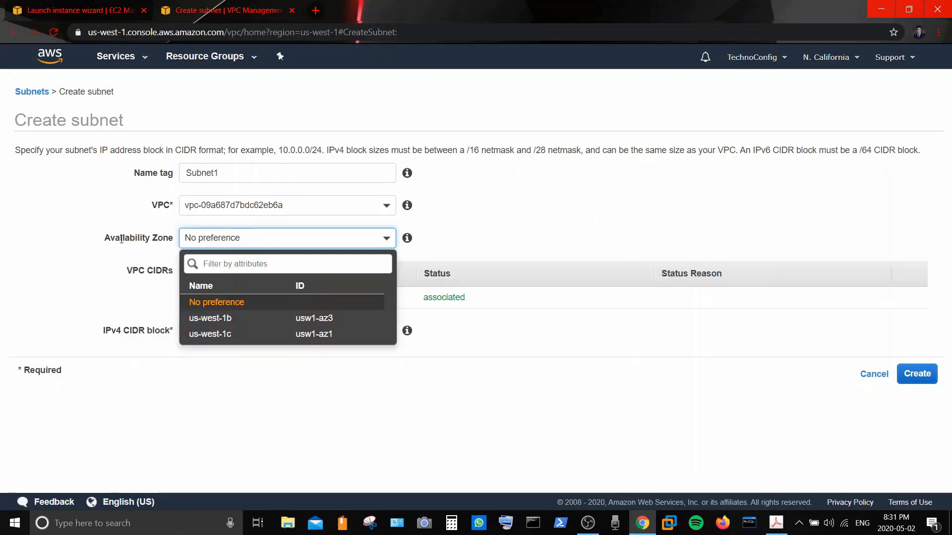
pyautogui.click(216, 326)
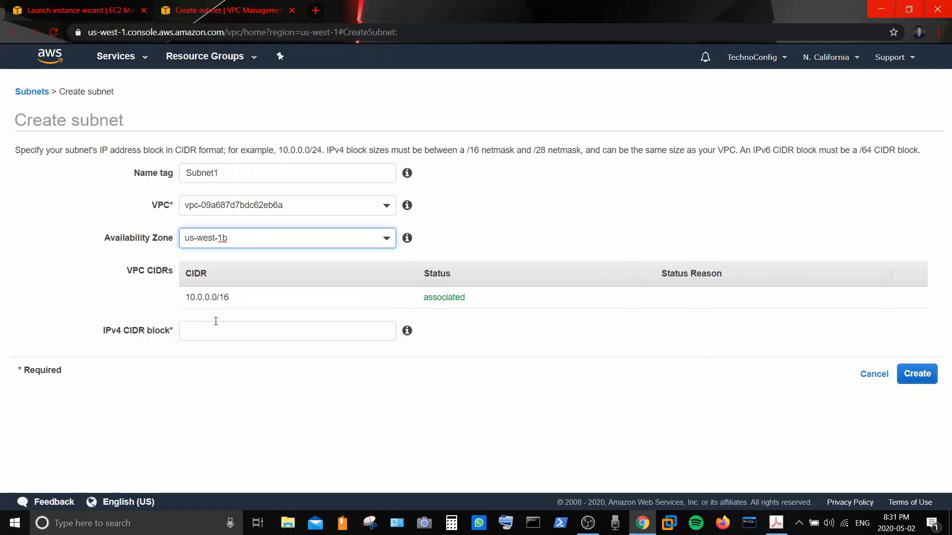
# - Set the subnet's IPv4 CIDR block to 10.0.1.0/24 and create the subnet
pyautogui.click(199, 330)
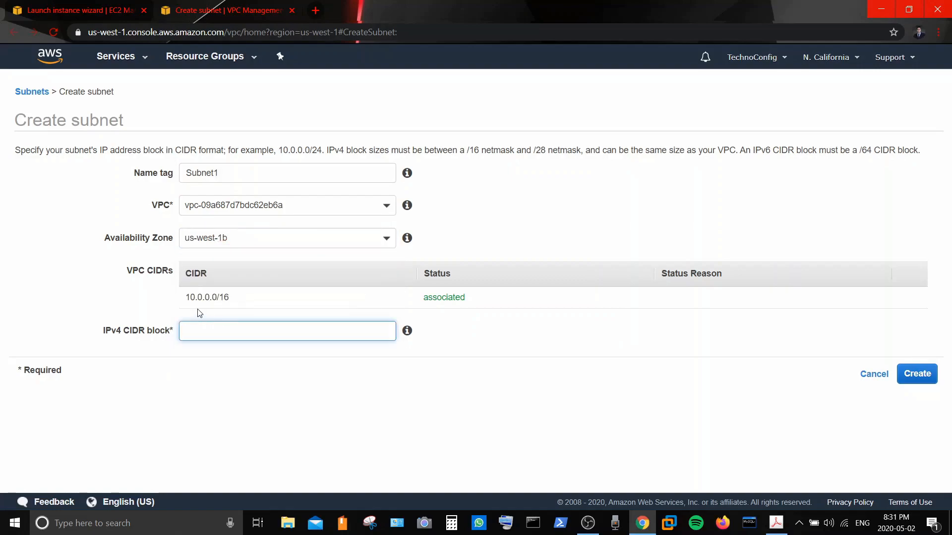
pyautogui.click(197, 345)
pyautogui.click(202, 335)
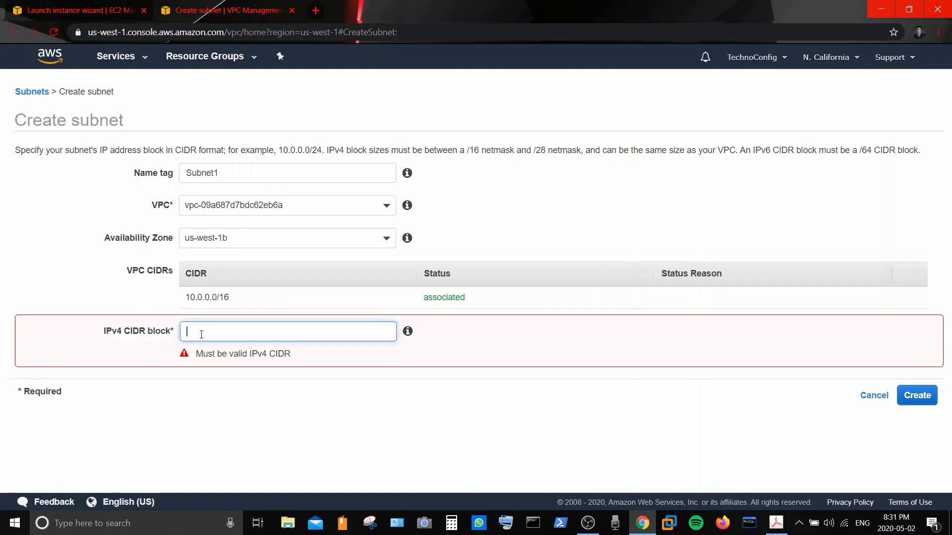
pyautogui.write('10.0')
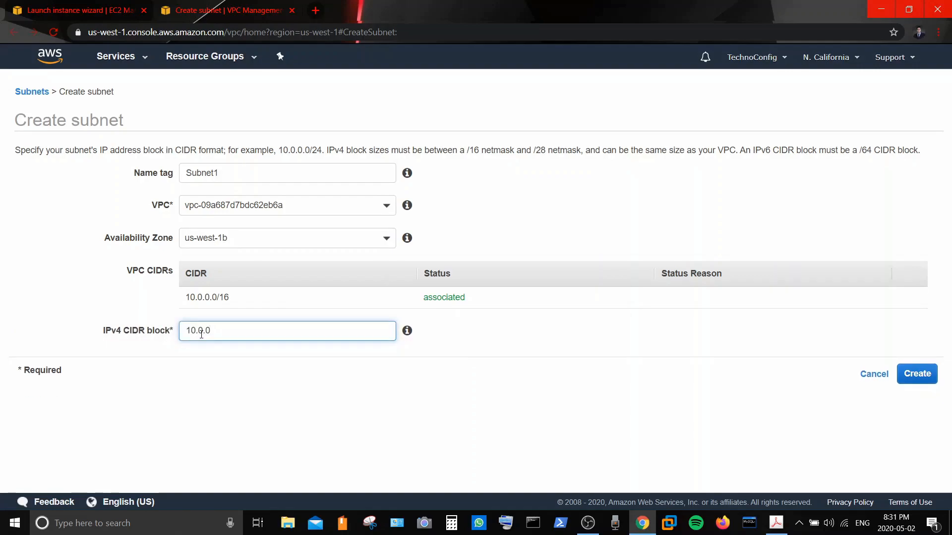
pyautogui.write('.1.0/24')
pyautogui.click(244, 356)
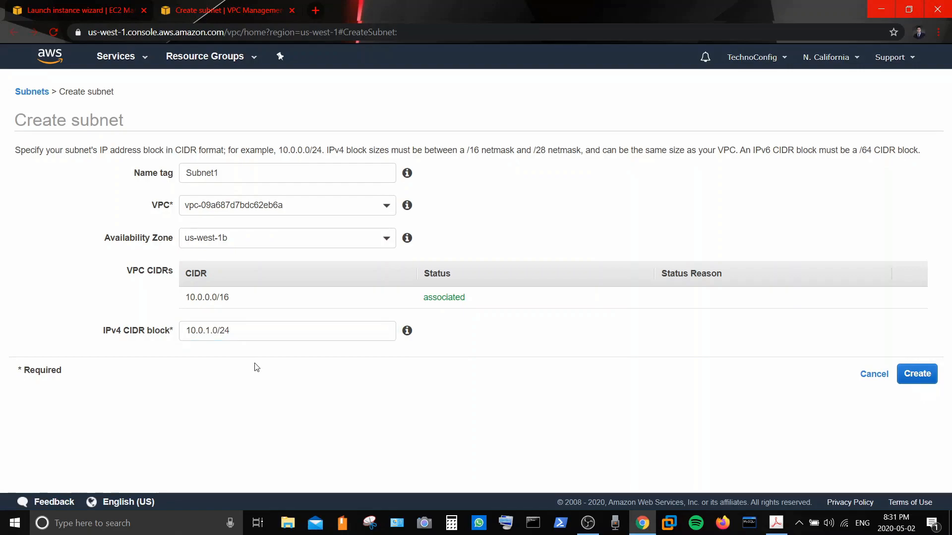
pyautogui.click(915, 381)
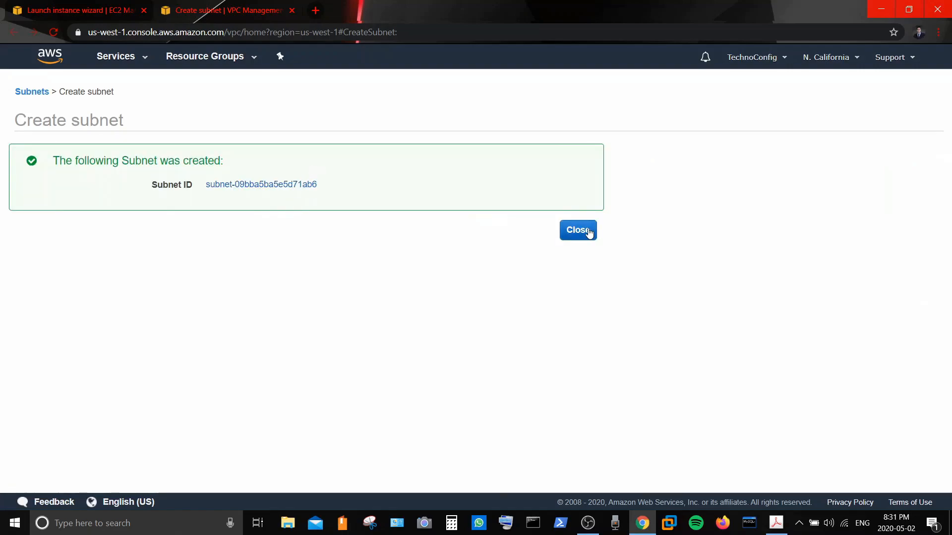
# - Return to the launch wizard and refresh the network list so the instance uses the Demo1 VPC and Subnet1
pyautogui.click(292, 11)
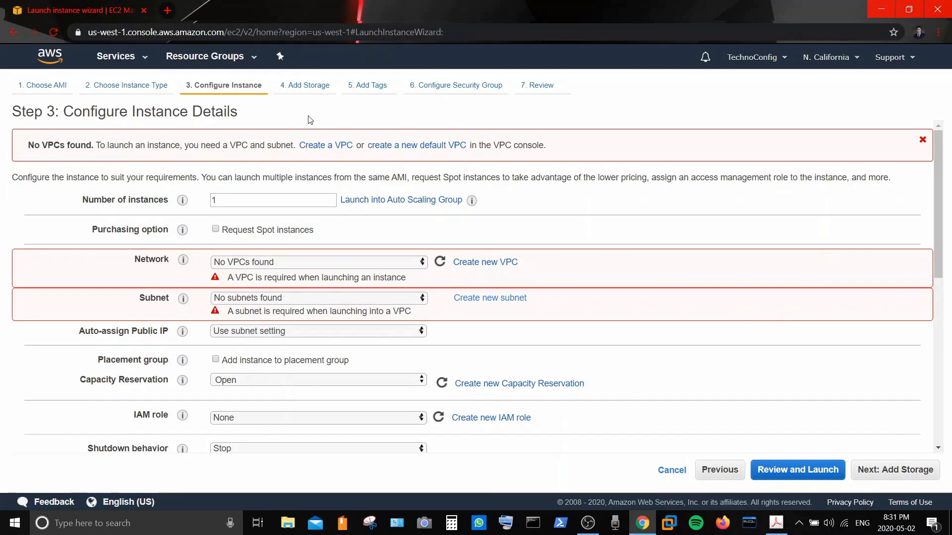
pyautogui.click(382, 263)
pyautogui.click(383, 262)
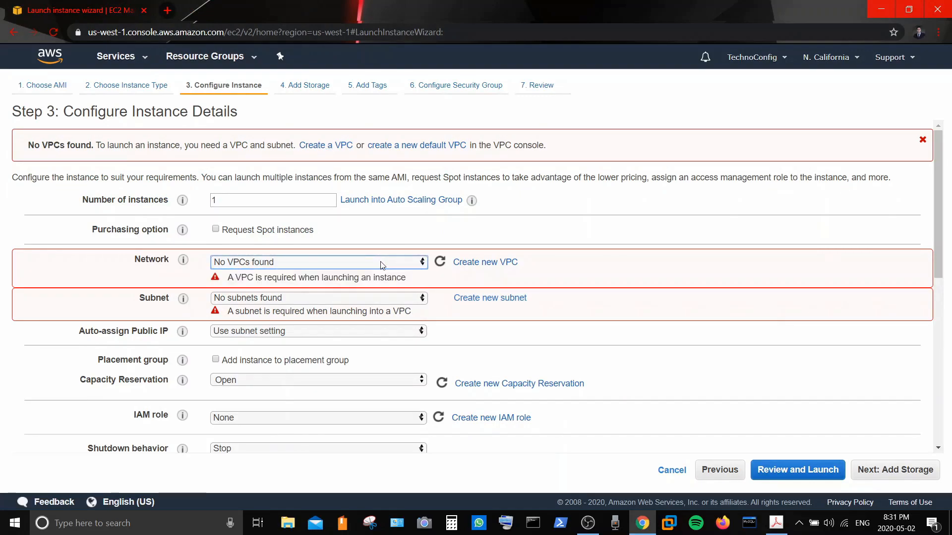
pyautogui.click(440, 262)
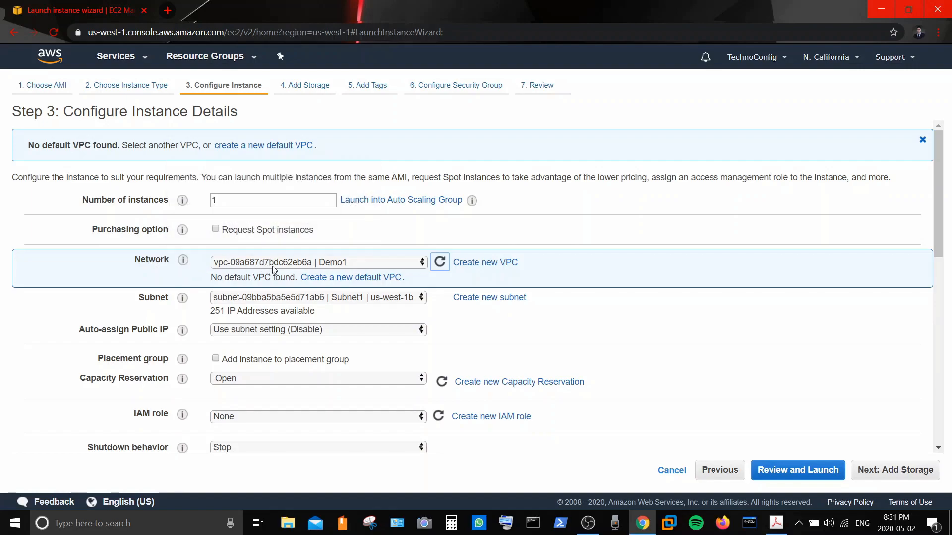
pyautogui.click(289, 263)
pyautogui.click(289, 263)
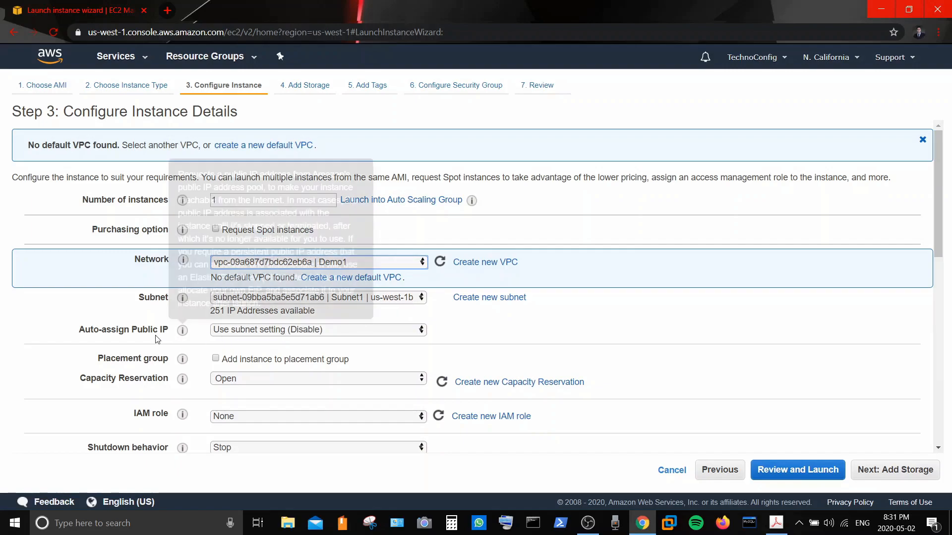
# - Enable auto-assigning a public IP for the instance and continue to the storage settings
pyautogui.moveTo(79, 330); pyautogui.dragTo(161, 332)
pyautogui.click(230, 333)
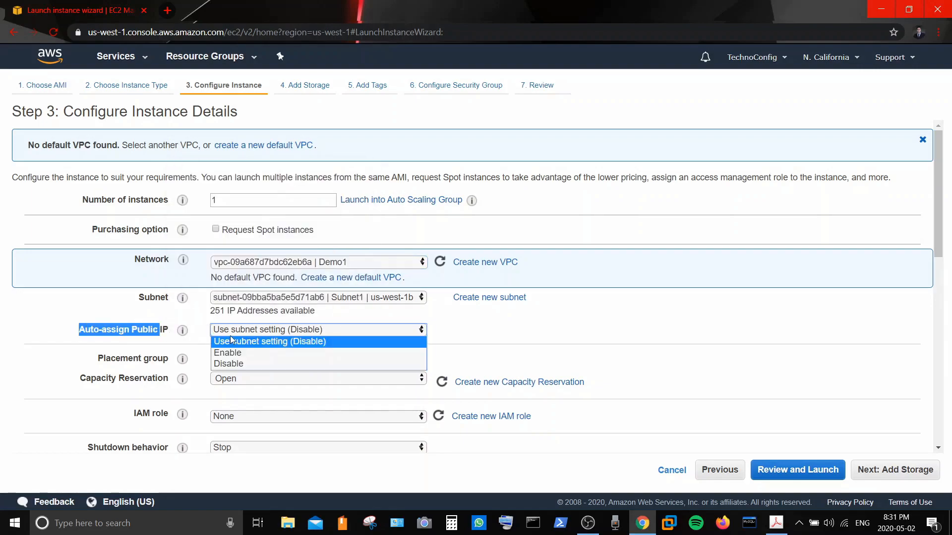
pyautogui.click(230, 354)
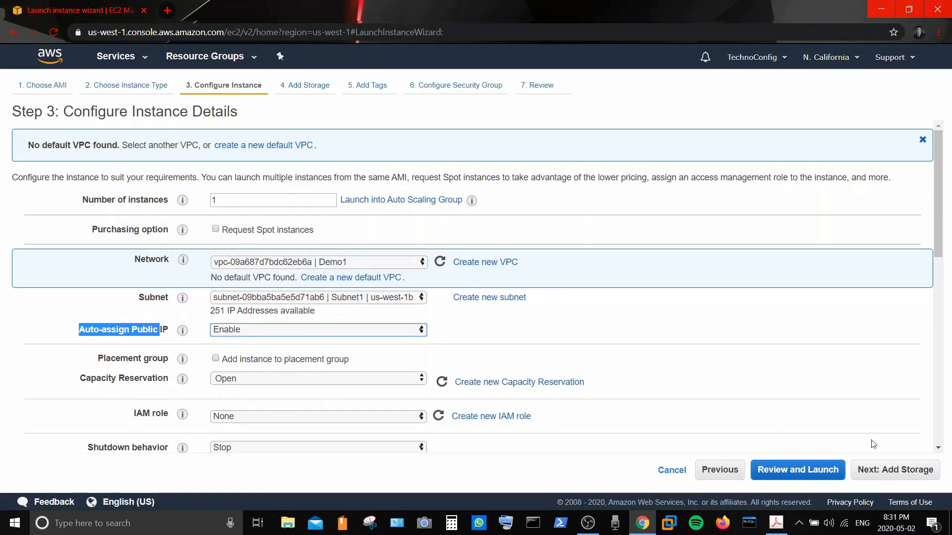
pyautogui.click(870, 474)
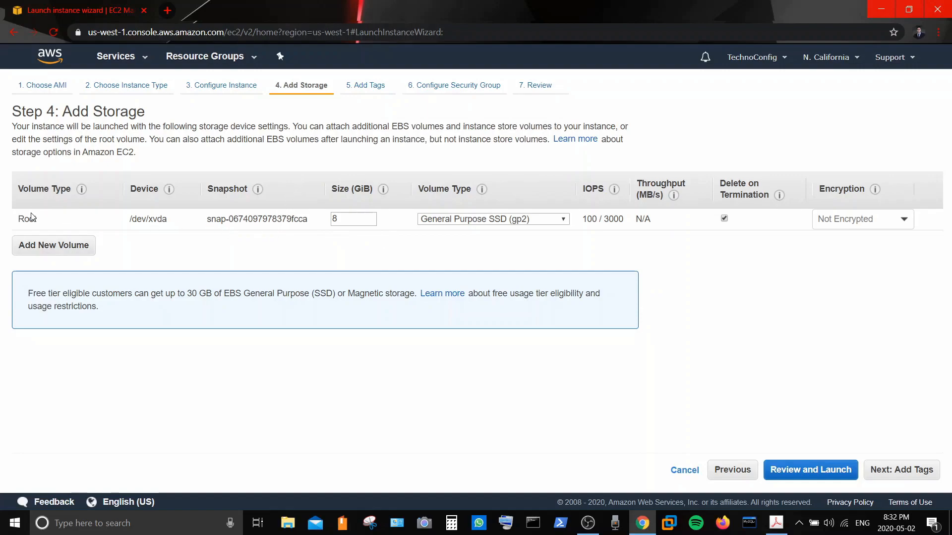
# - Keep the root volume at 8 GiB with type General Purpose SSD (gp2) and continue to the tags
pyautogui.moveTo(132, 220); pyautogui.dragTo(173, 220)
pyautogui.click(173, 220)
pyautogui.moveTo(337, 219); pyautogui.dragTo(326, 221)
pyautogui.click(334, 220)
pyautogui.doubleClick(334, 220)
pyautogui.click(425, 249)
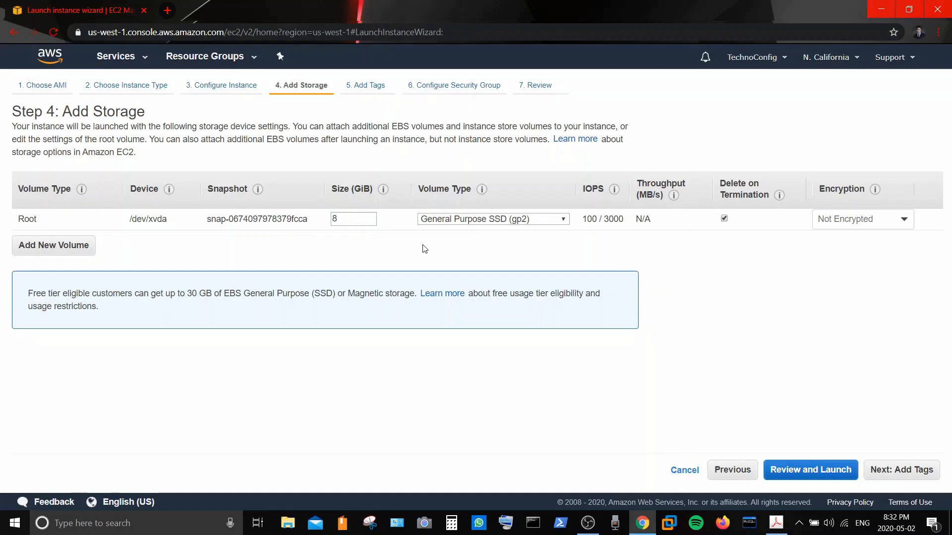
pyautogui.click(495, 222)
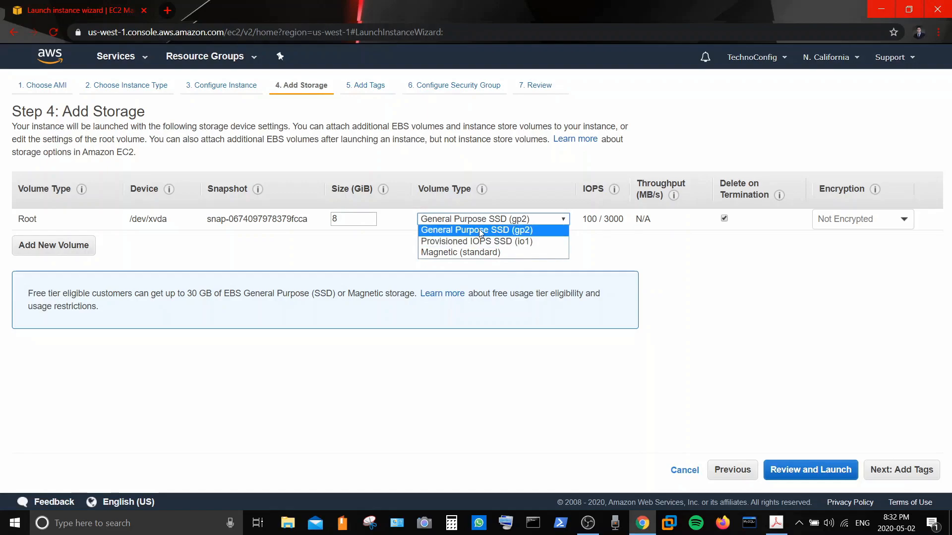
pyautogui.click(486, 230)
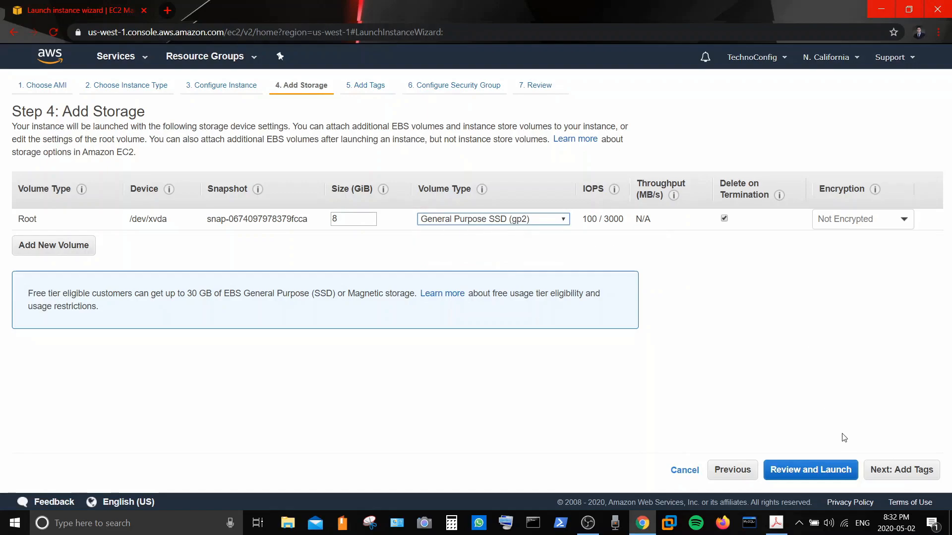
pyautogui.click(901, 466)
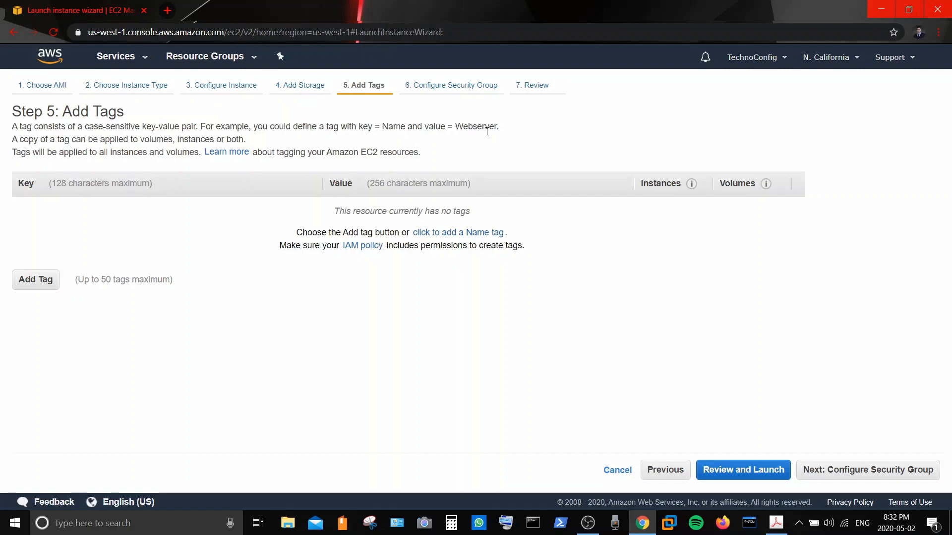
# - Add a tag with key Name and value LinuxDemo, and continue to the security group configuration
pyautogui.click(44, 280)
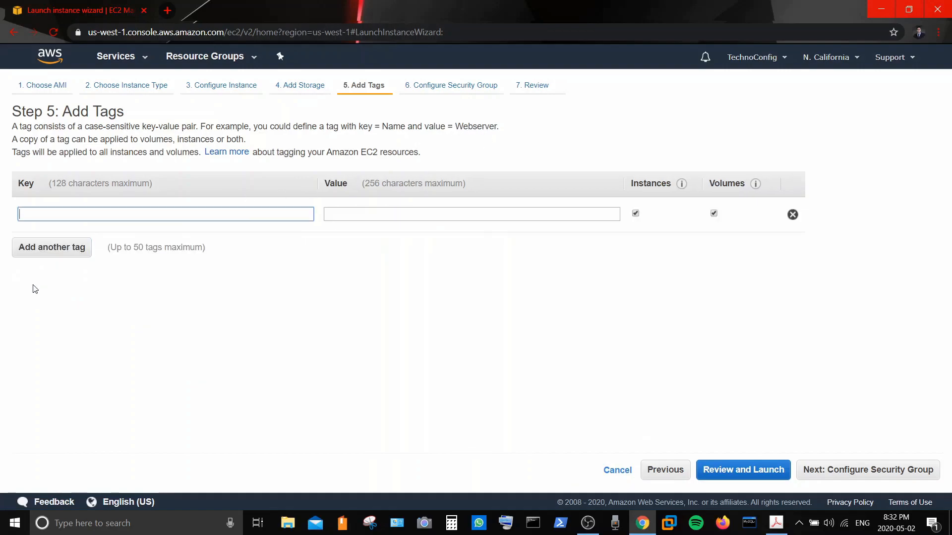
pyautogui.write('Name')
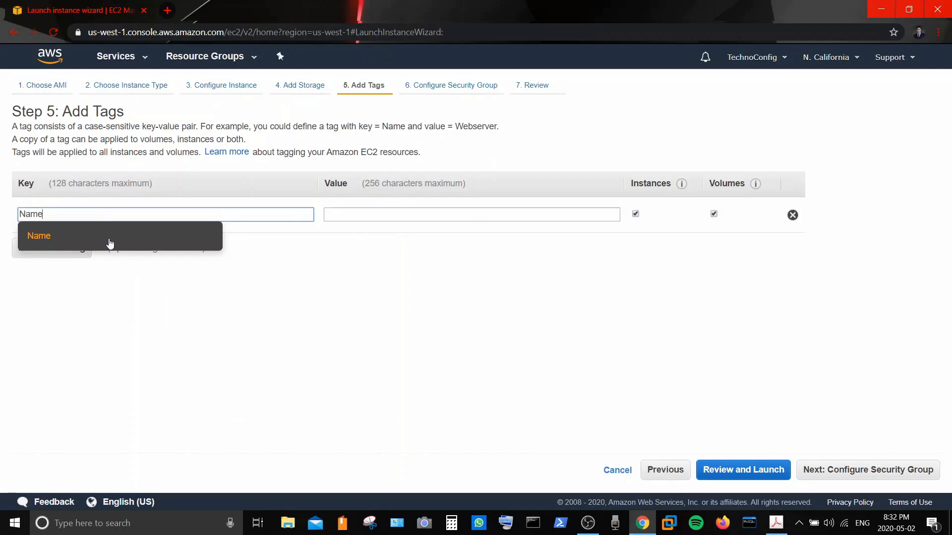
pyautogui.click(54, 237)
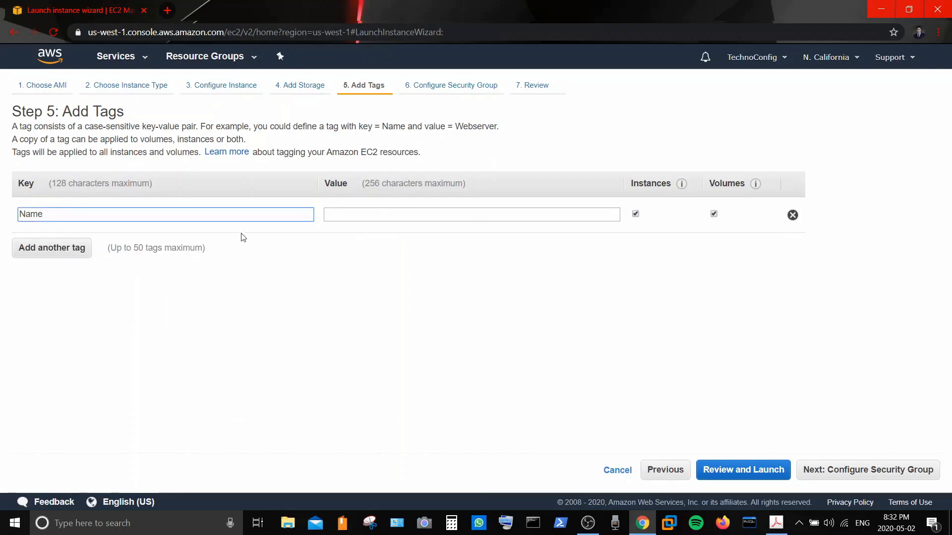
pyautogui.click(383, 216)
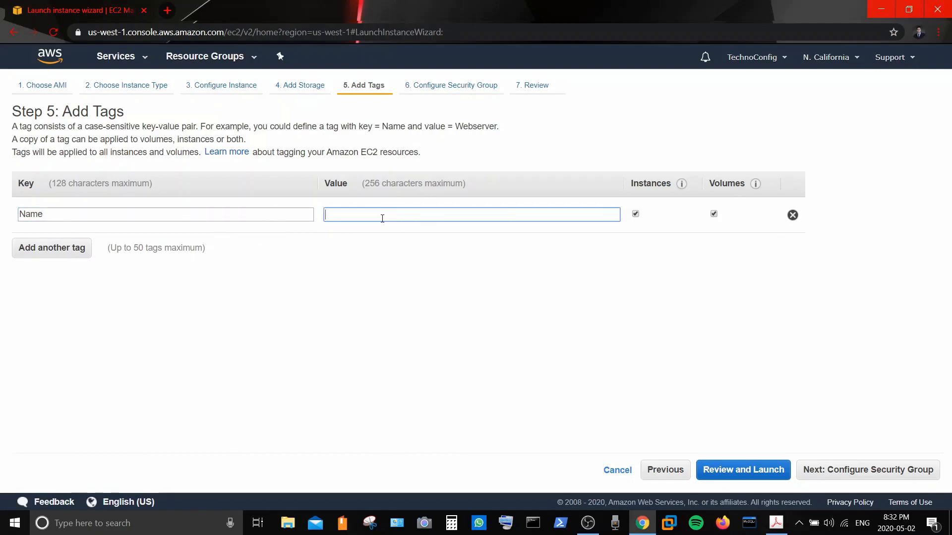
pyautogui.write('LinuxDemo')
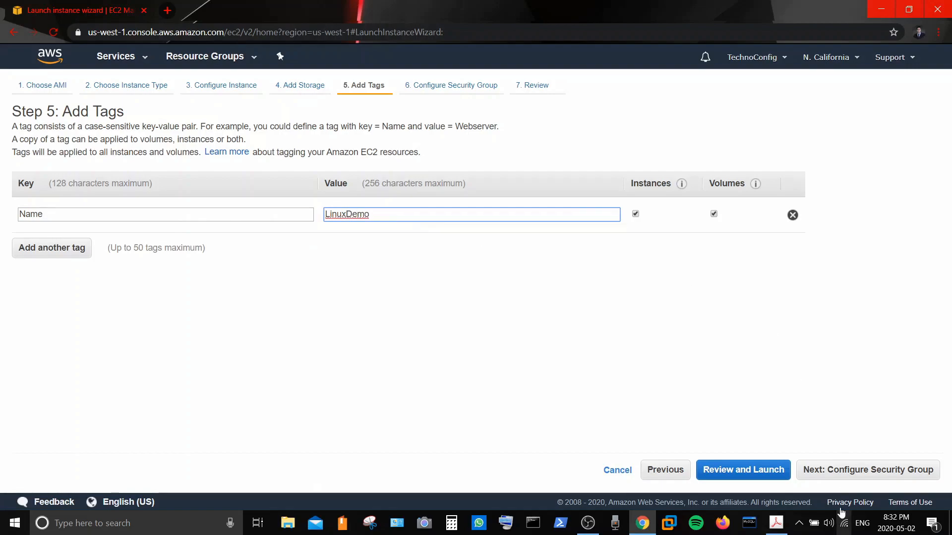
pyautogui.click(835, 475)
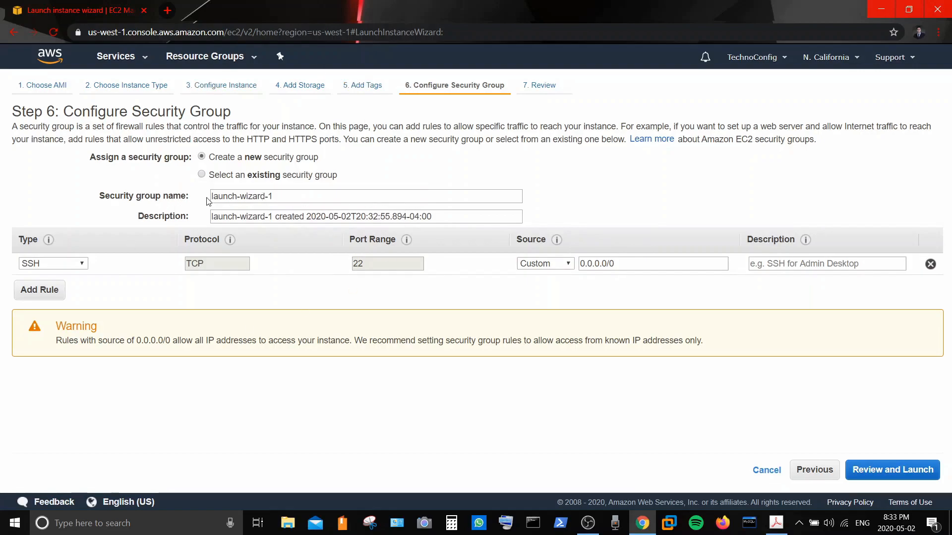
# - Name the new security group Demo1Sg
pyautogui.moveTo(290, 199); pyautogui.dragTo(203, 199)
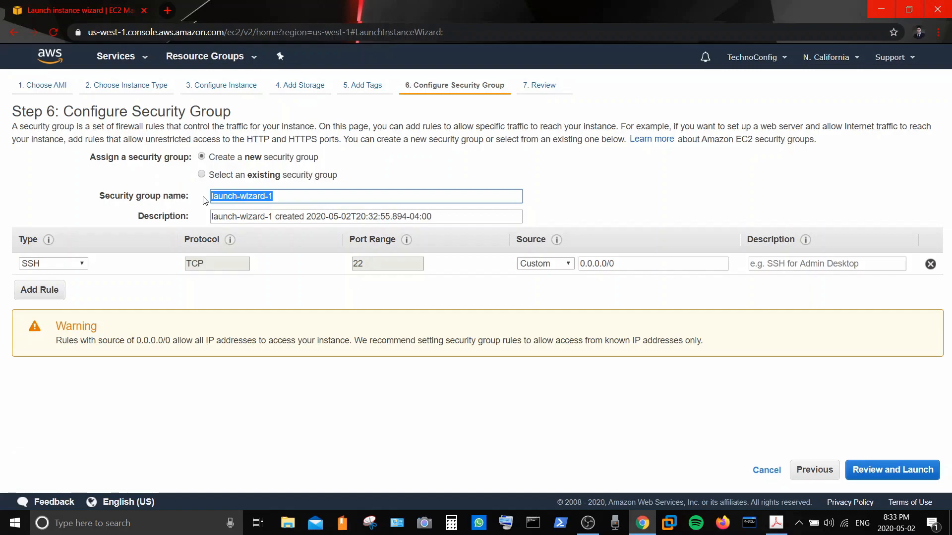
pyautogui.write('Demo1')
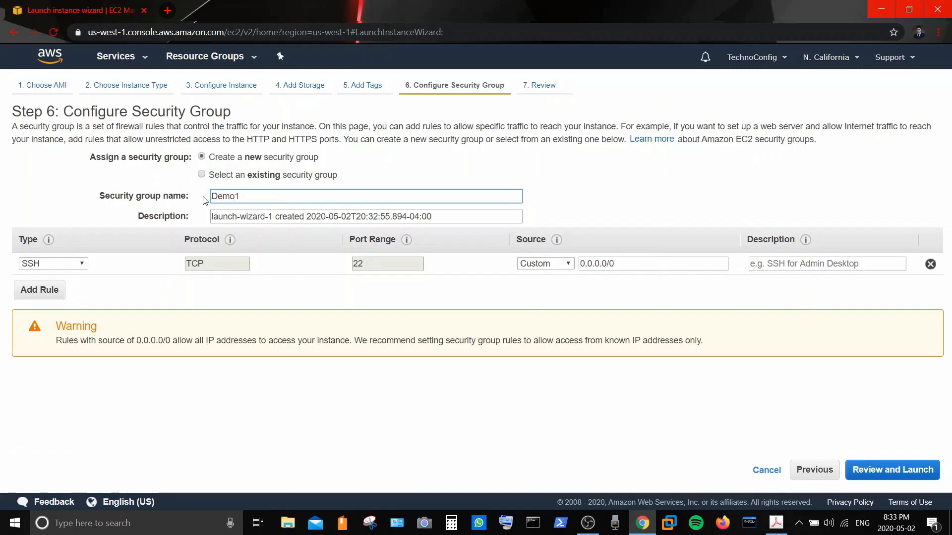
pyautogui.write('Sg')
pyautogui.press('BackSpace')
pyautogui.click(33, 298)
pyautogui.click(64, 287)
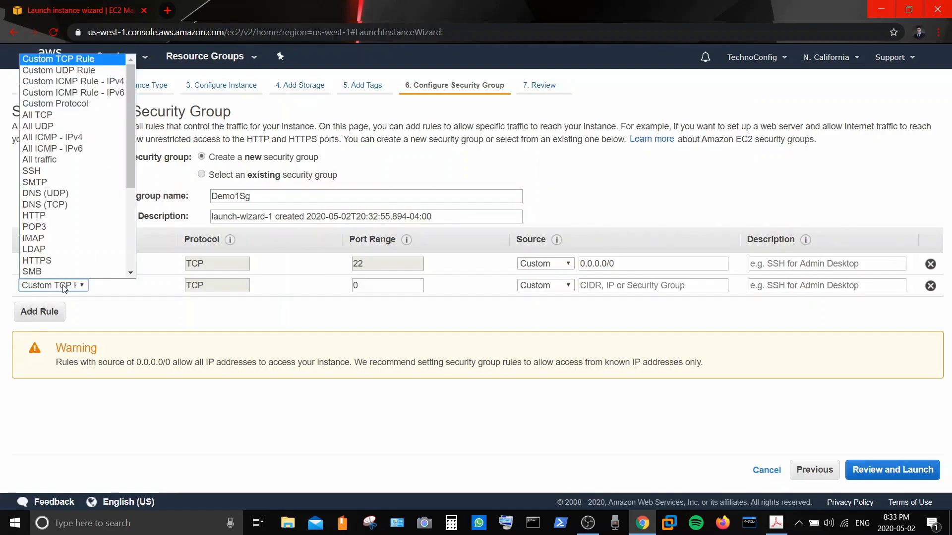
pyautogui.click(50, 218)
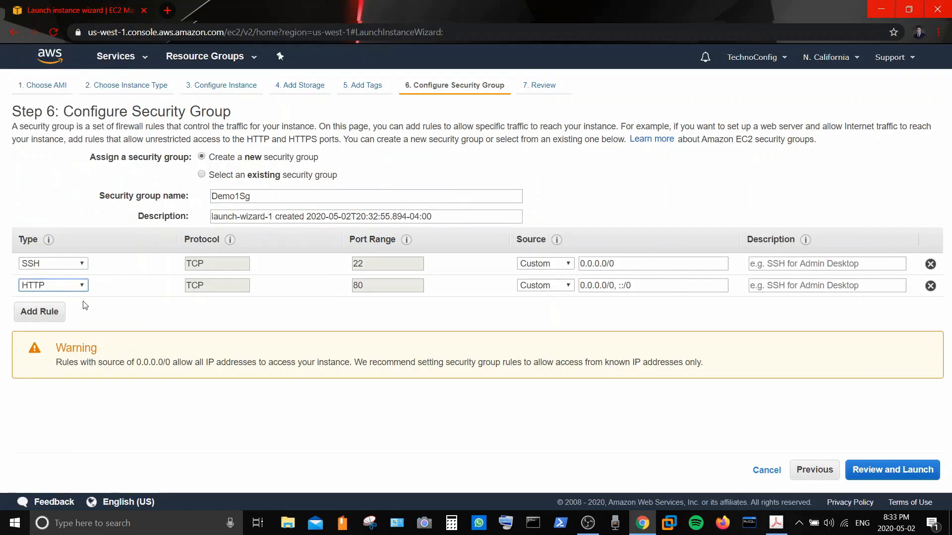
pyautogui.doubleClick(352, 291)
pyautogui.click(630, 288)
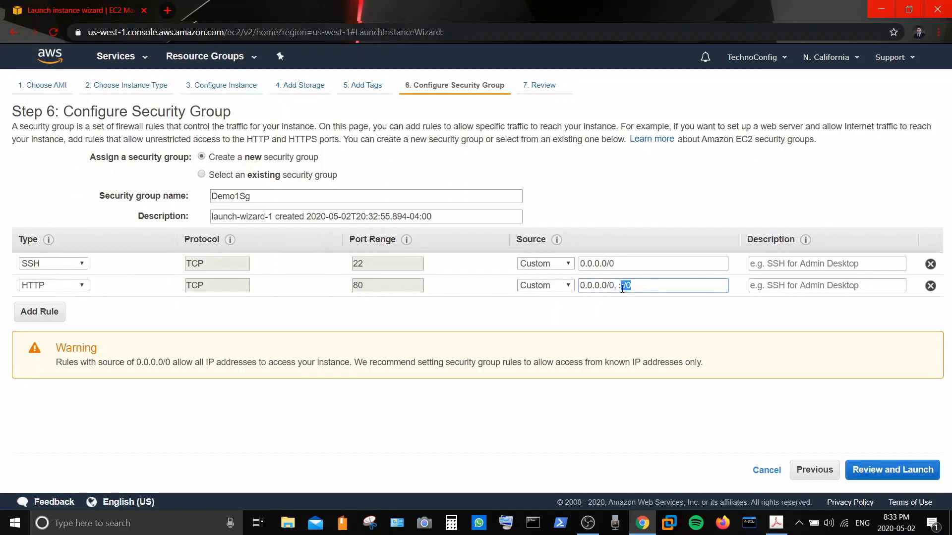
pyautogui.moveTo(615, 286); pyautogui.dragTo(580, 290)
pyautogui.click(931, 286)
# - Review the instance's launch settings and proceed to the key pair selection
pyautogui.click(880, 466)
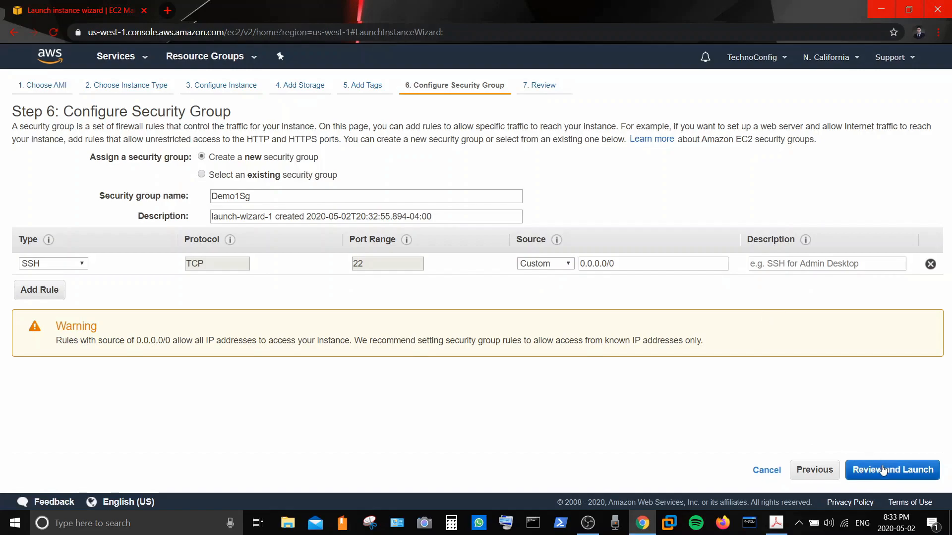
pyautogui.moveTo(938, 167); pyautogui.dragTo(944, 258)
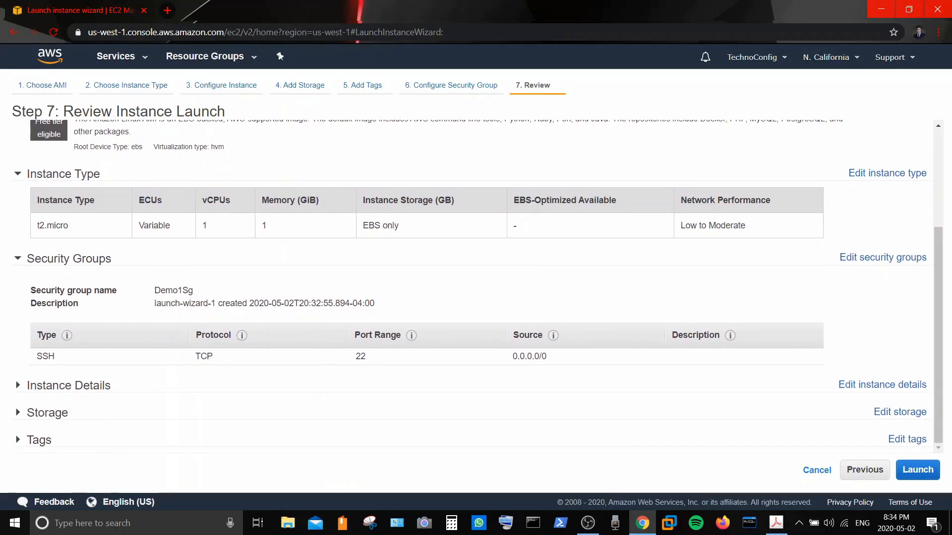
pyautogui.click(909, 472)
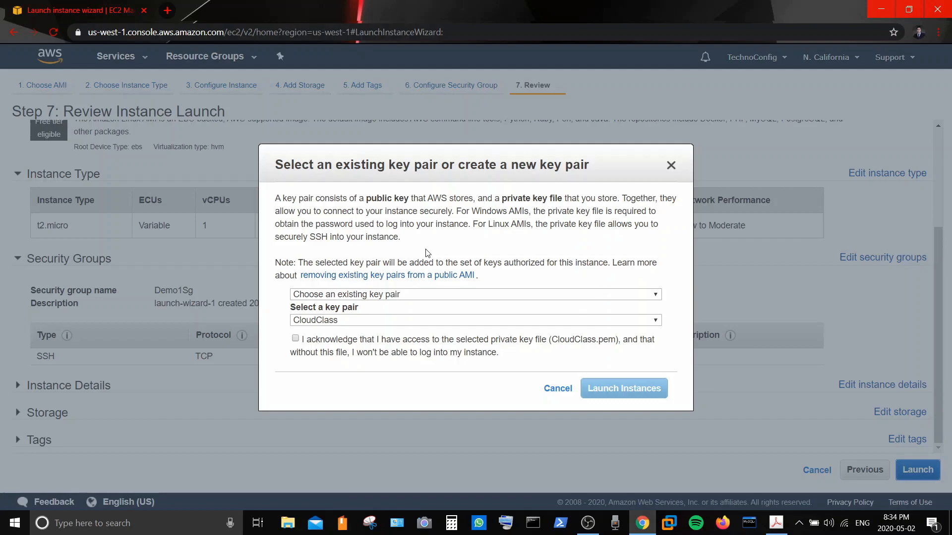
# - Create and download a new key pair named LinuxDemo1, and launch the instance with it
pyautogui.click(400, 296)
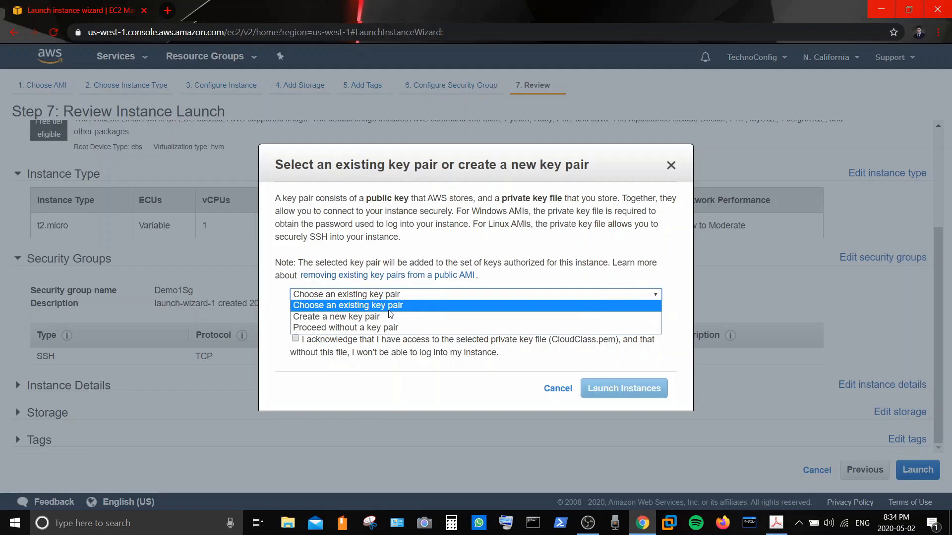
pyautogui.click(381, 321)
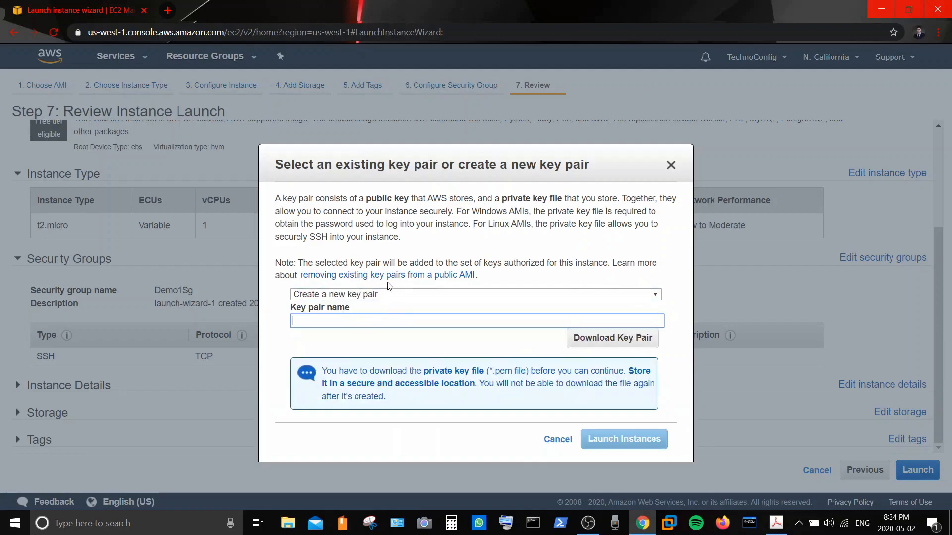
pyautogui.click(370, 319)
pyautogui.write('LinuxDemo1')
pyautogui.click(605, 339)
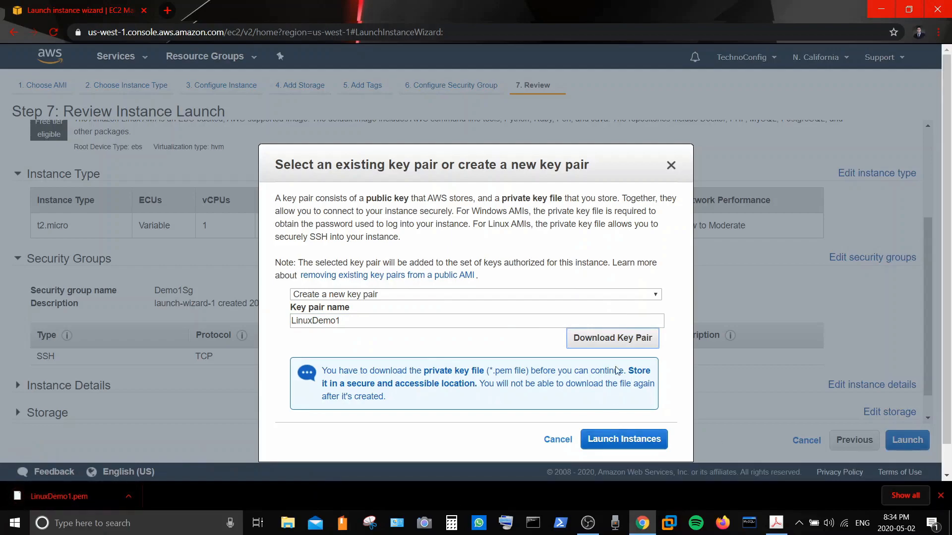
pyautogui.click(636, 439)
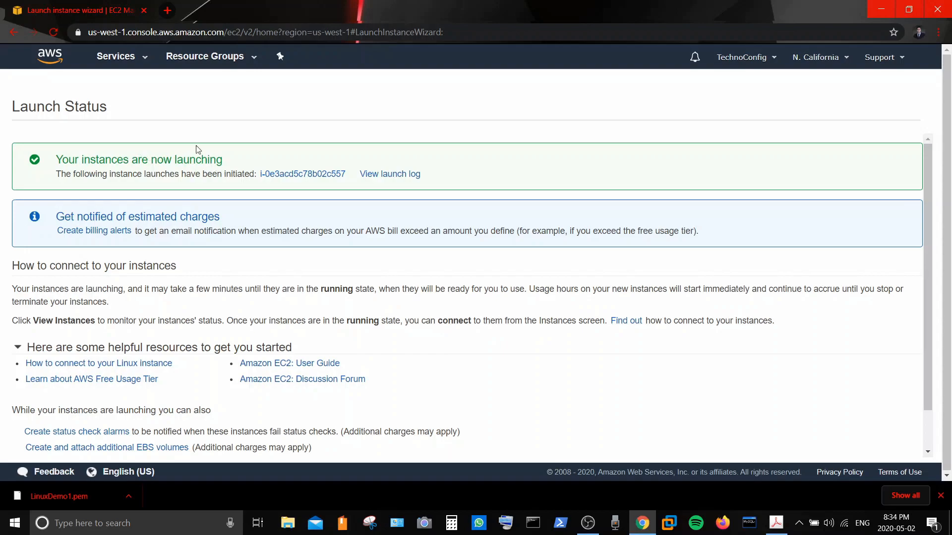
# - Open the EC2 instances list and refresh it to check the LinuxDemo instance's state and public IP
pyautogui.click(116, 57)
pyautogui.click(115, 58)
pyautogui.click(132, 59)
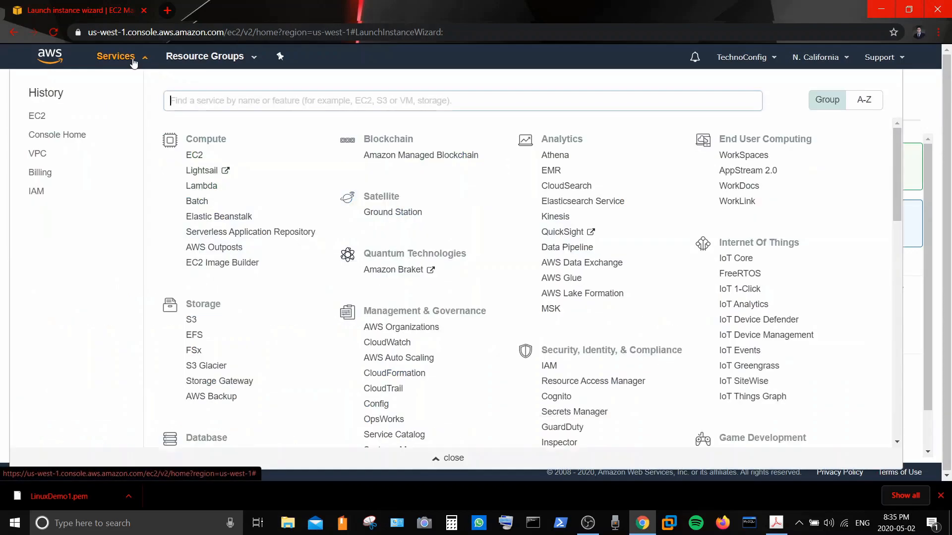
pyautogui.click(193, 155)
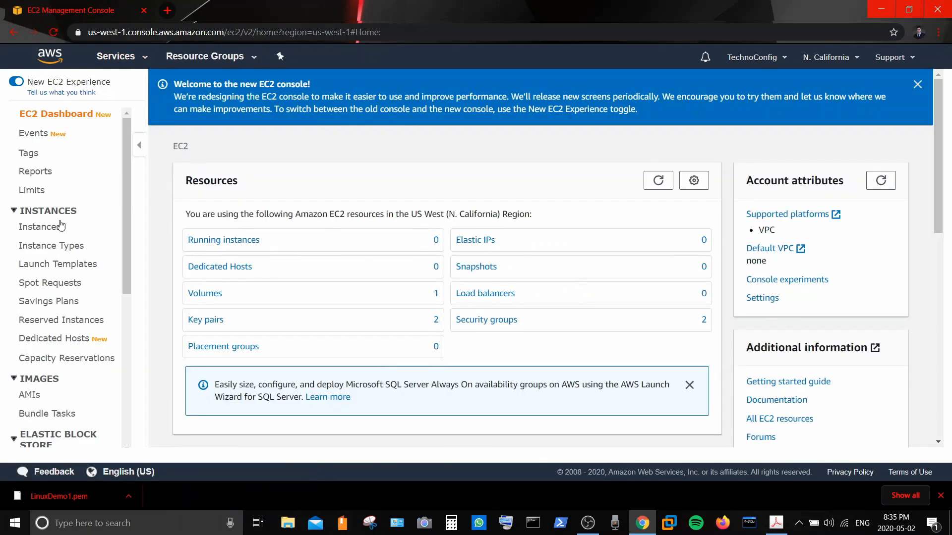
pyautogui.click(39, 226)
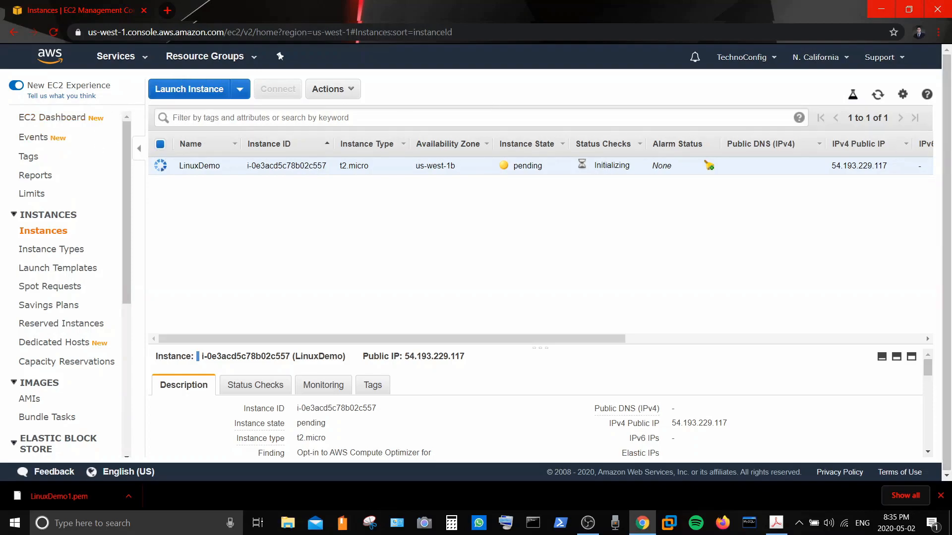
pyautogui.click(876, 97)
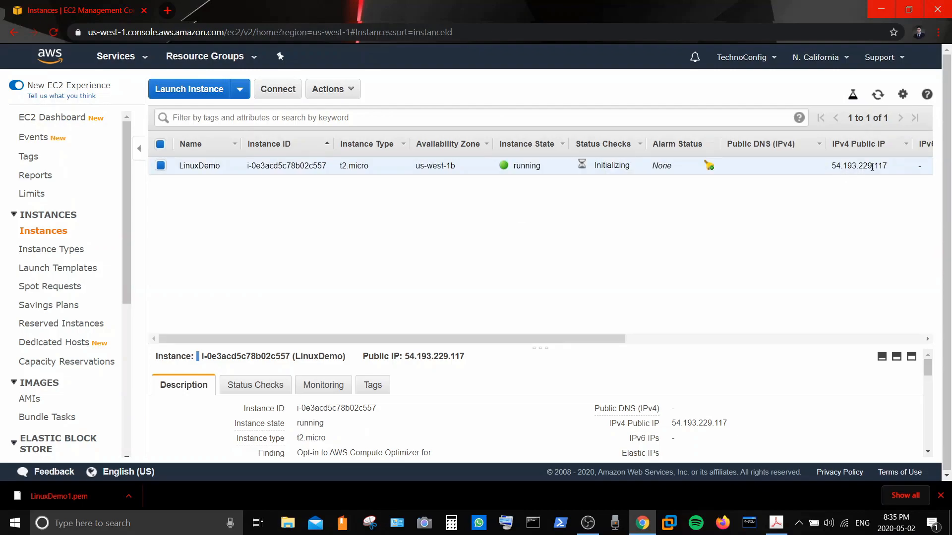
pyautogui.moveTo(887, 167); pyautogui.dragTo(831, 162)
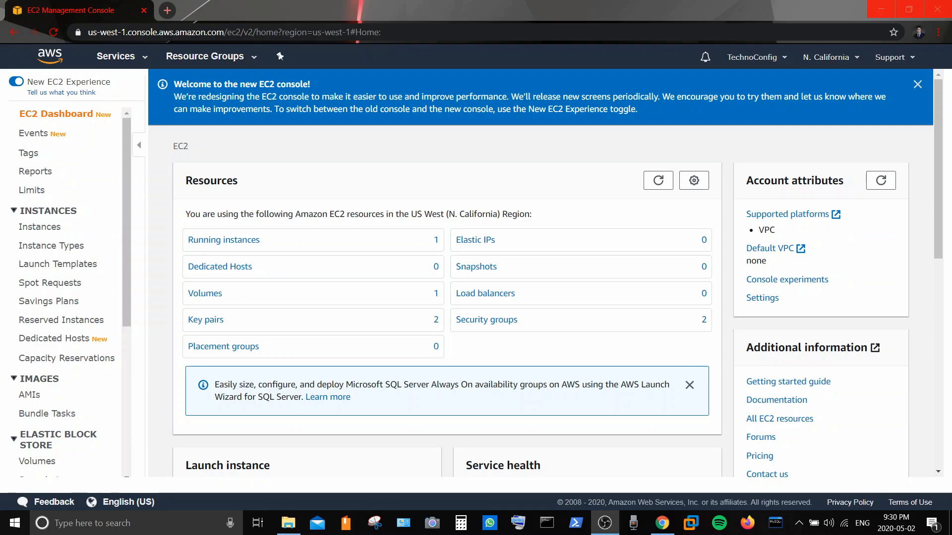
# - In the VPC service, check the route tables and the internet gateways, widening the VPC column to read which VPC the demo1 gateway is attached to
pyautogui.click(122, 56)
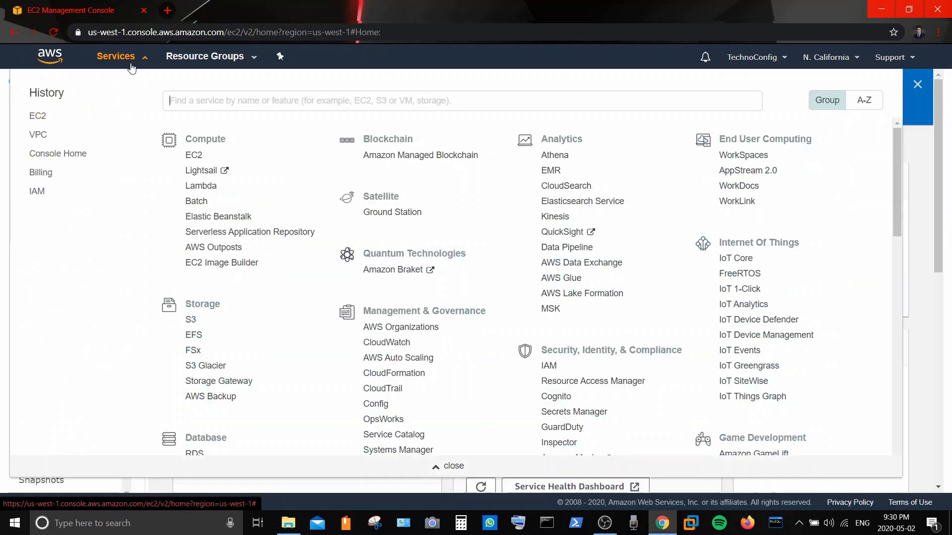
pyautogui.click(40, 138)
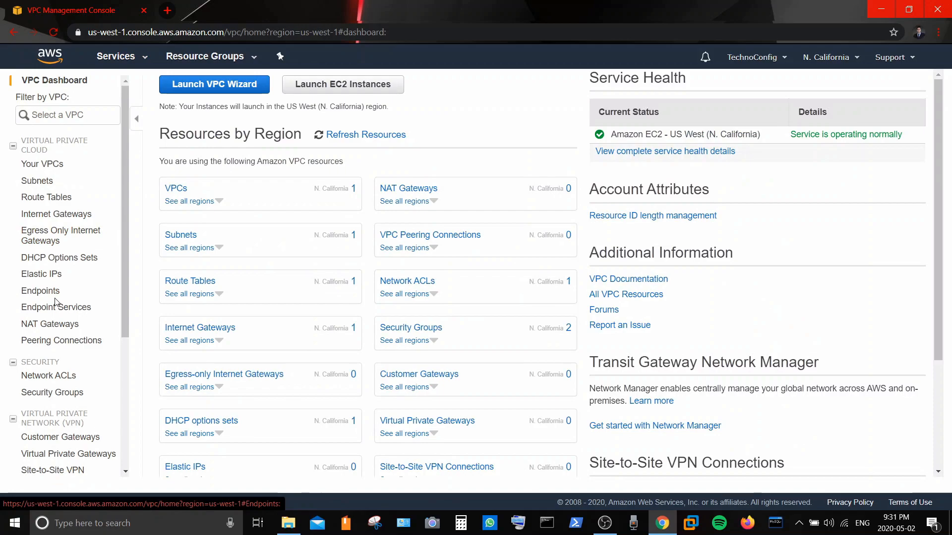
pyautogui.click(55, 202)
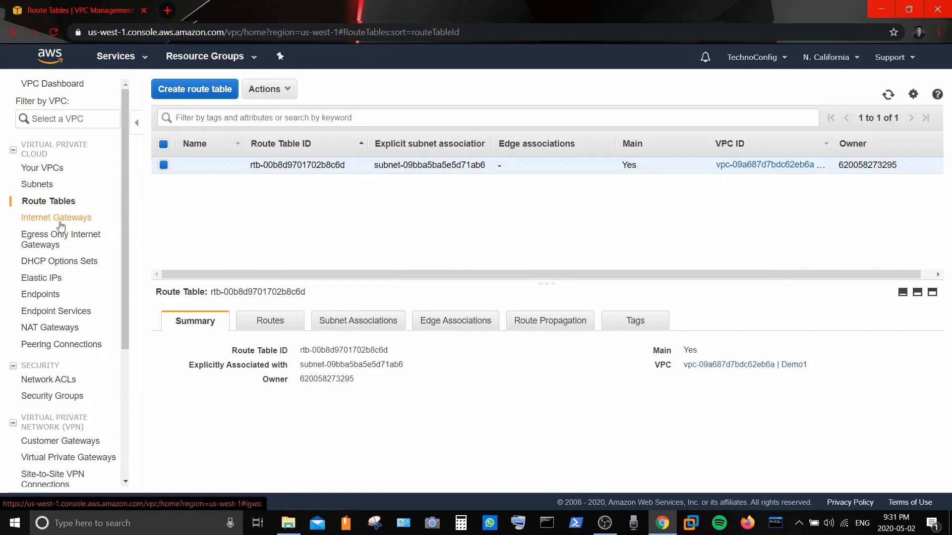
pyautogui.click(60, 222)
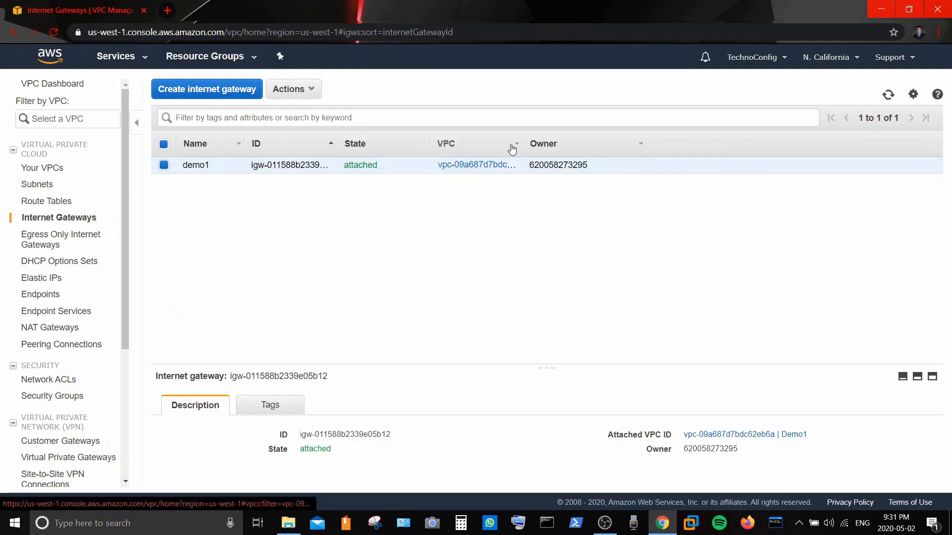
pyautogui.moveTo(523, 144); pyautogui.dragTo(618, 145)
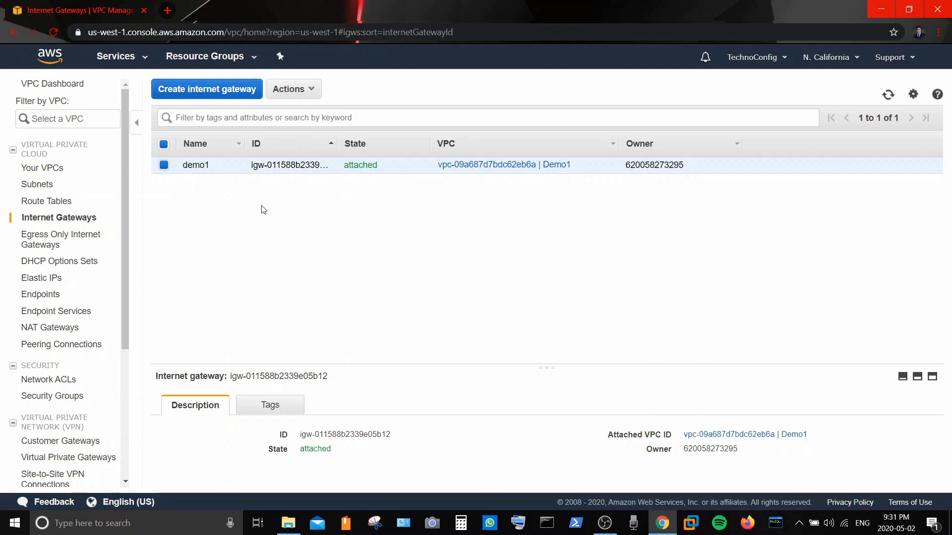
# - Open the Demo1 VPC's route table for editing and save its routes with 0.0.0.0/0 targeting the demo1 internet gateway
pyautogui.click(34, 201)
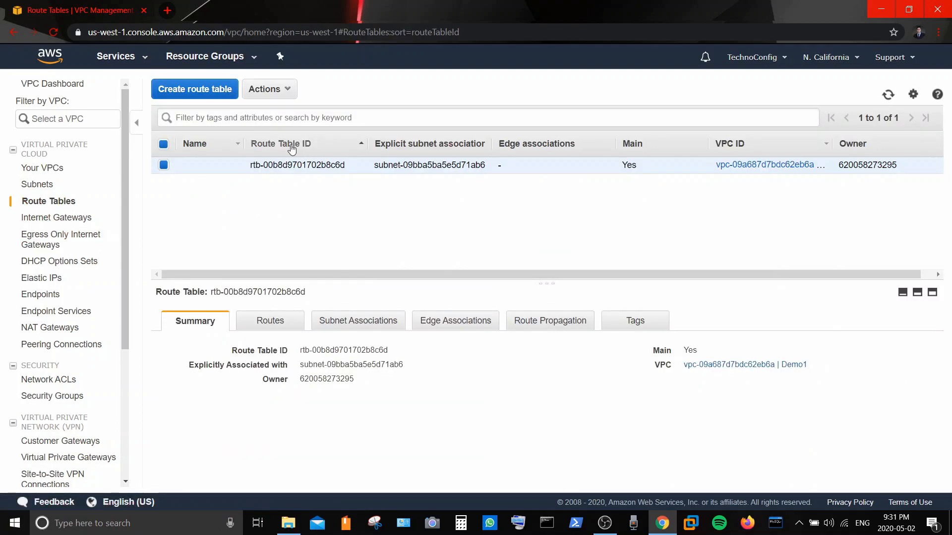
pyautogui.click(251, 332)
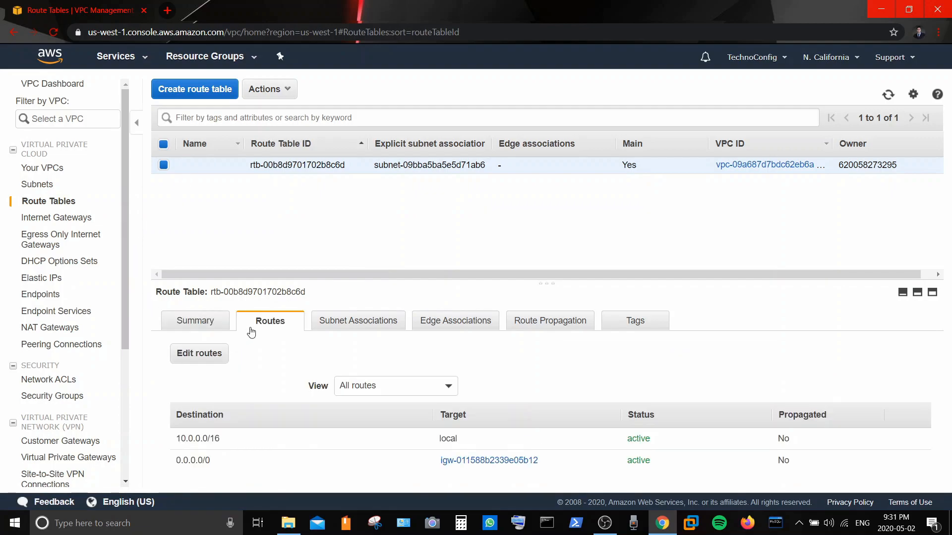
pyautogui.click(194, 357)
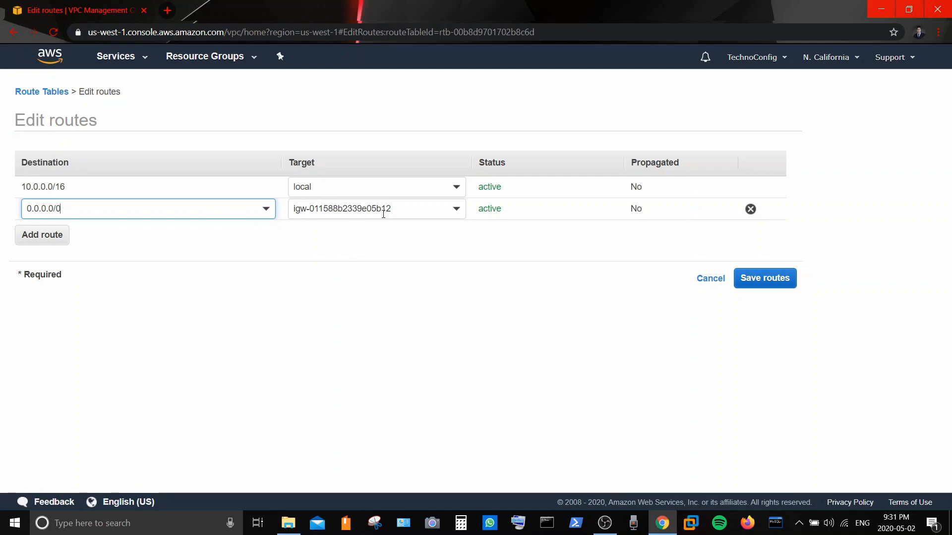
pyautogui.click(763, 280)
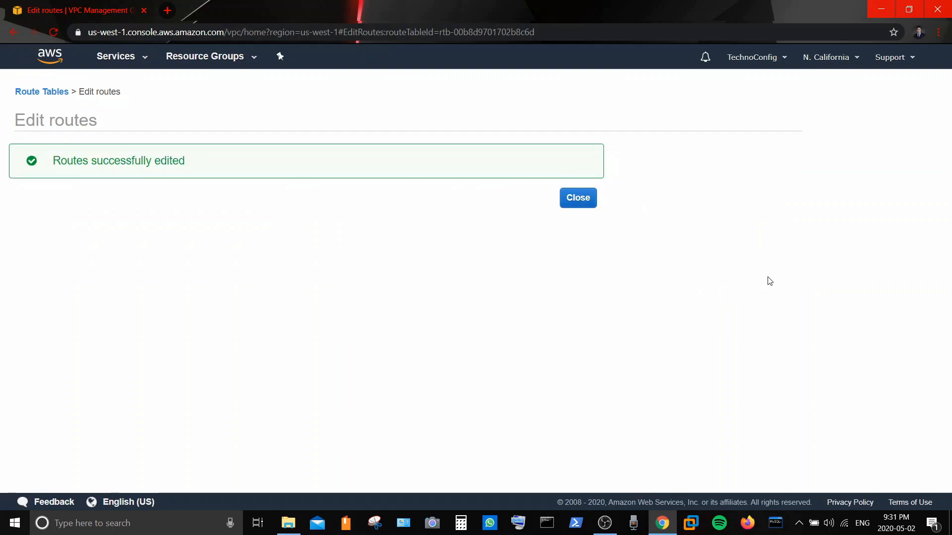
pyautogui.click(569, 194)
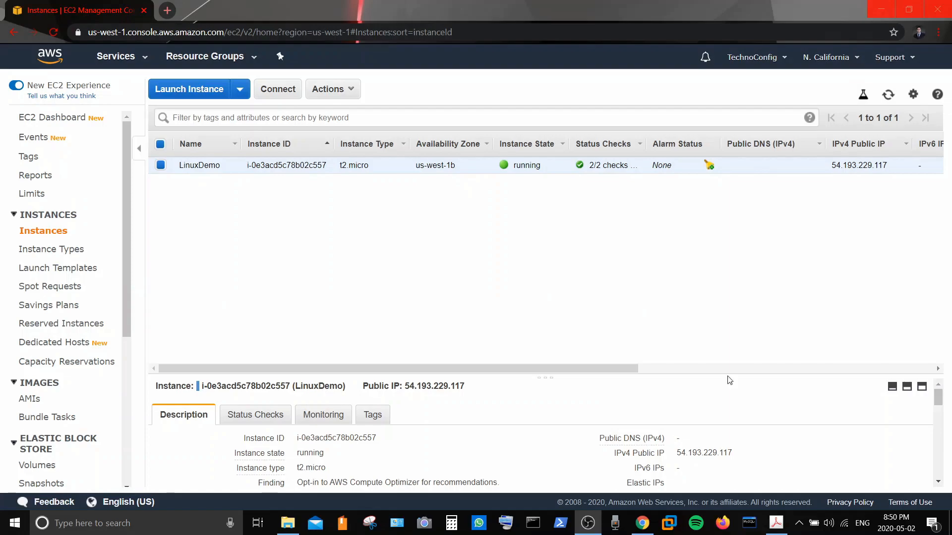
# - Switch to the EC2 Keys folder, start PuTTYgen and load LinuxDemo1.pem into it, showing all file types
pyautogui.click(287, 523)
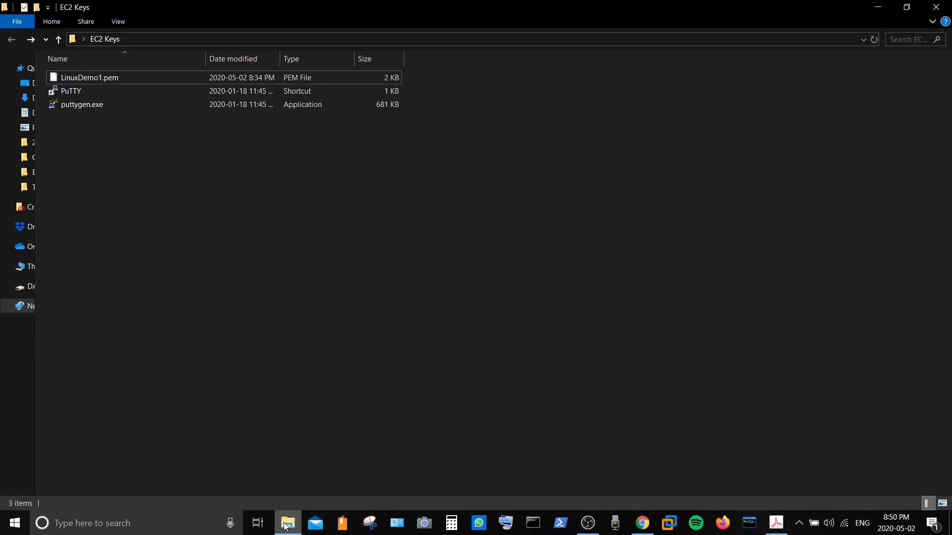
pyautogui.doubleClick(72, 106)
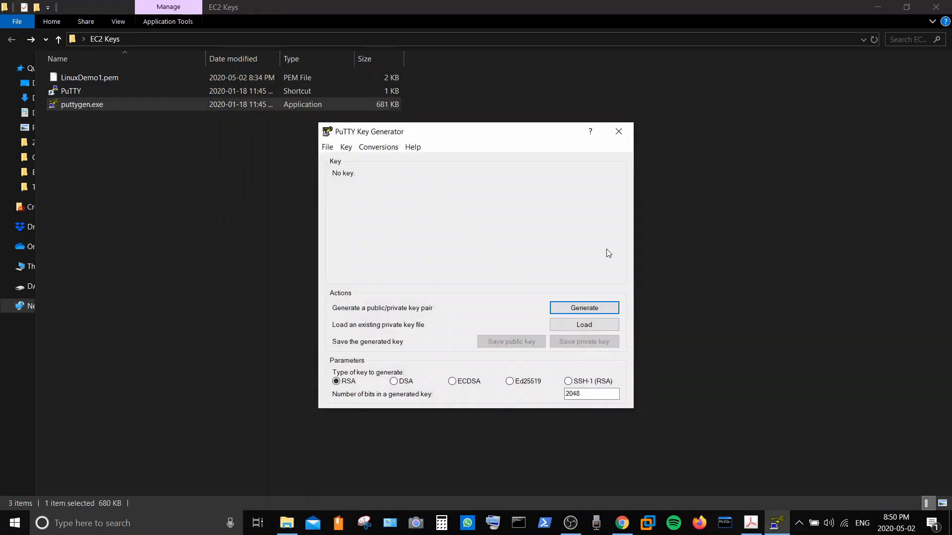
pyautogui.click(591, 327)
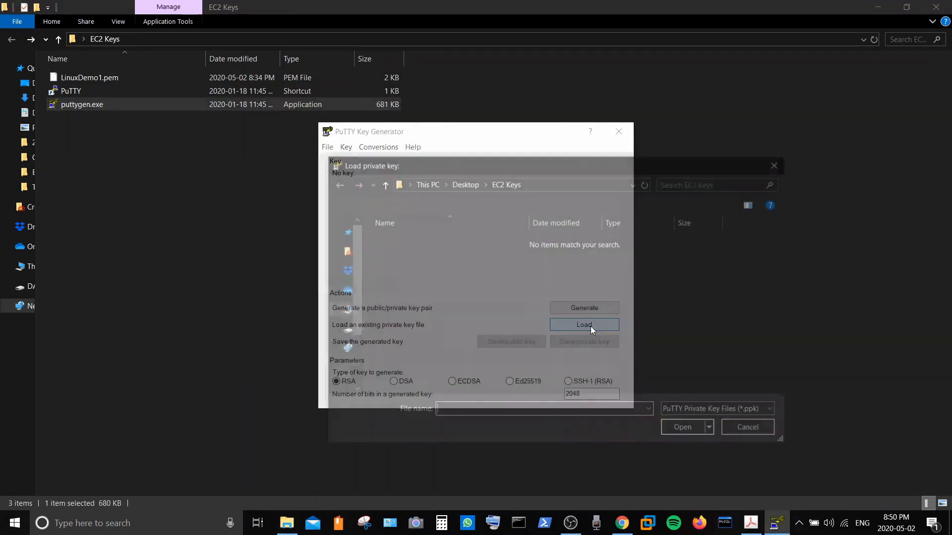
pyautogui.click(694, 415)
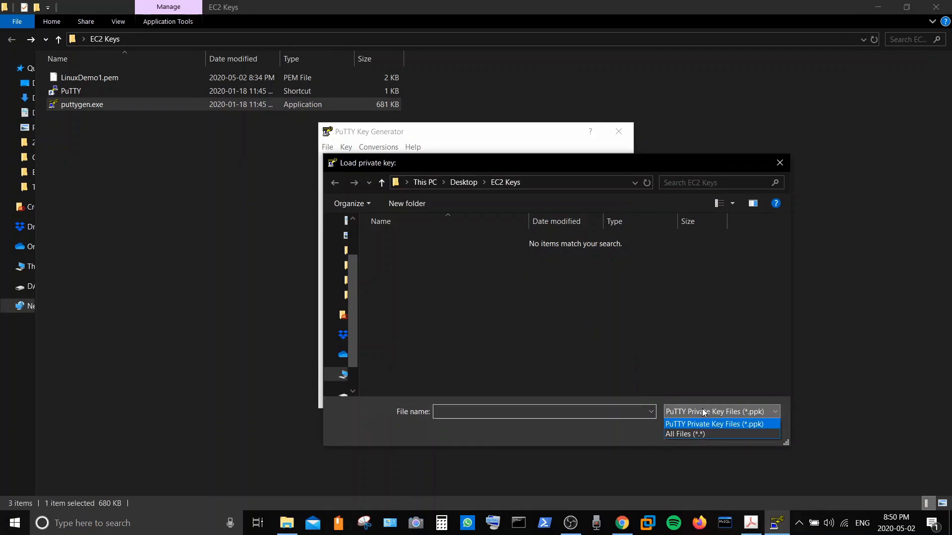
pyautogui.click(694, 434)
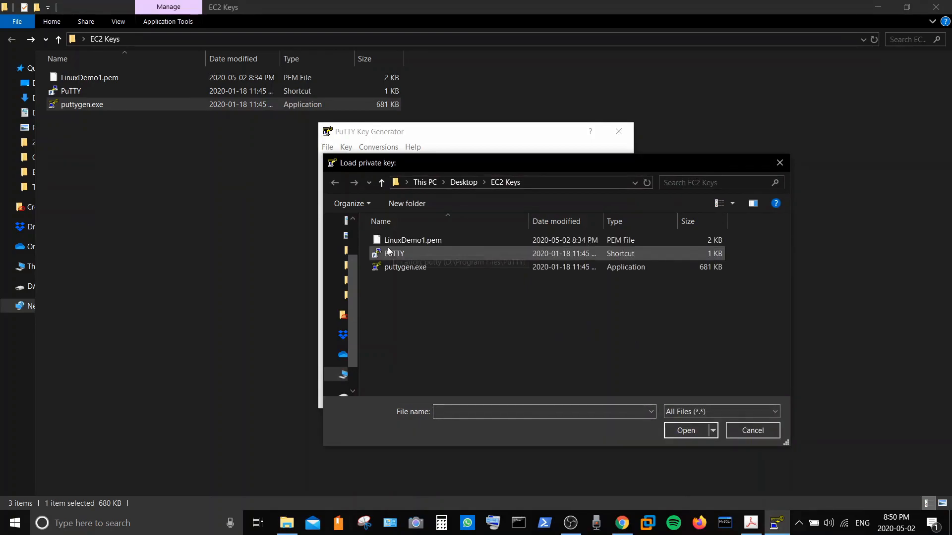
pyautogui.doubleClick(430, 244)
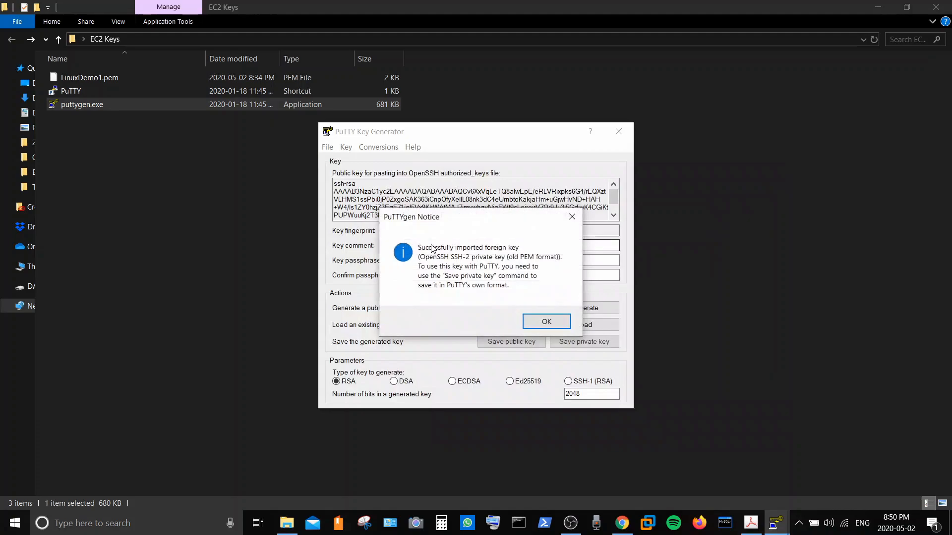
pyautogui.click(547, 321)
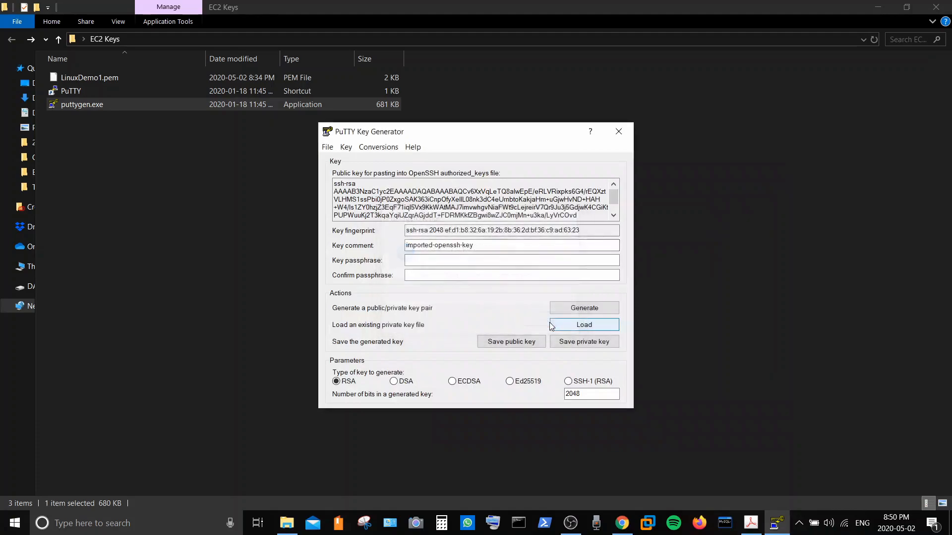
# - Save the private key without a passphrase as Demo1_Private in the EC2 Keys folder, and close PuTTYgen
pyautogui.click(575, 343)
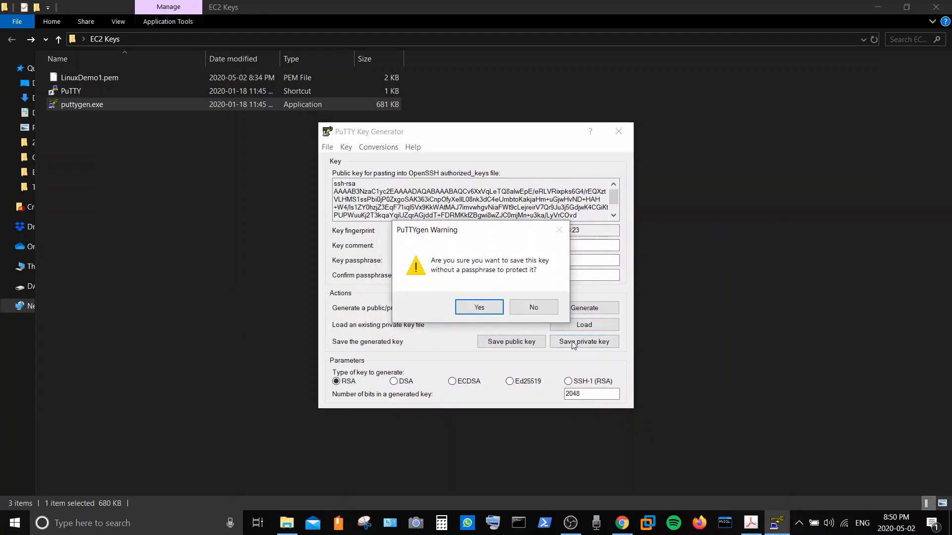
pyautogui.click(482, 309)
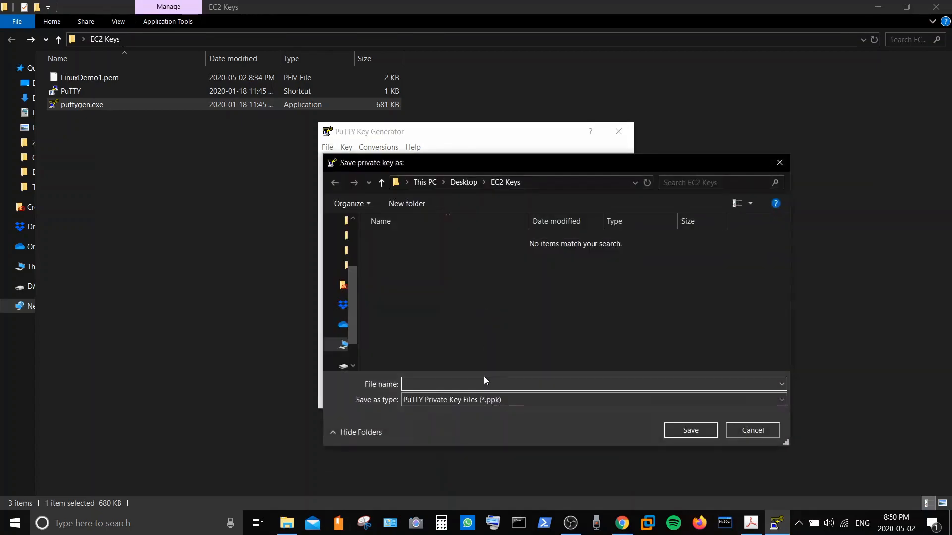
pyautogui.write('Demo1_P')
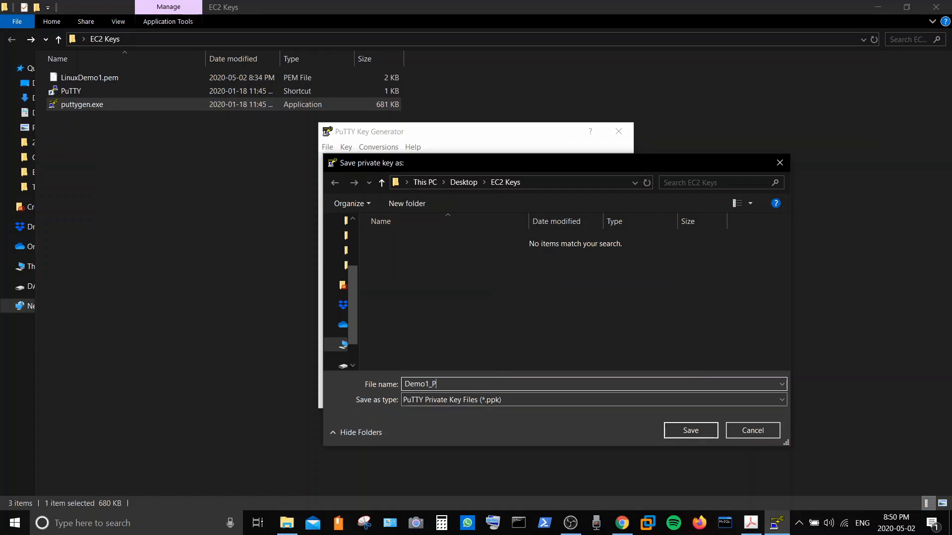
pyautogui.write('rivate')
pyautogui.click(680, 430)
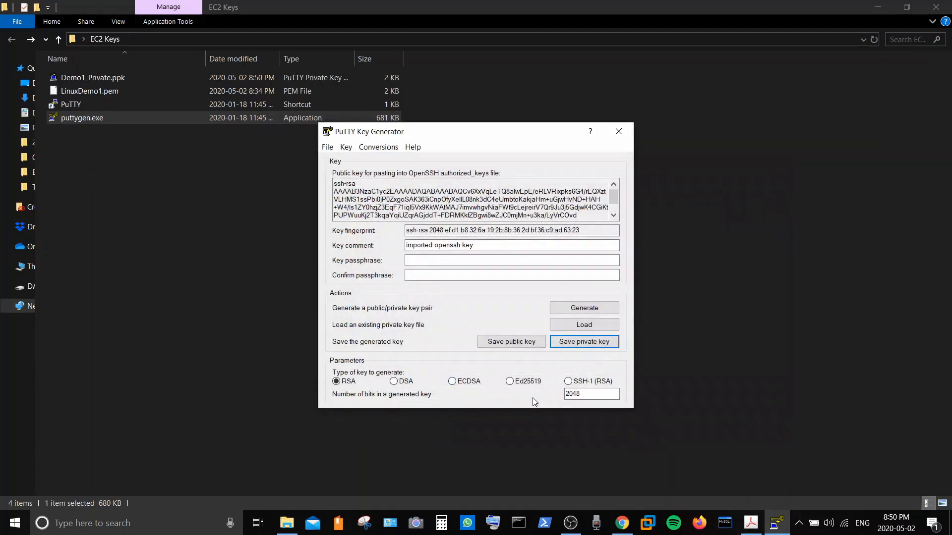
pyautogui.click(618, 131)
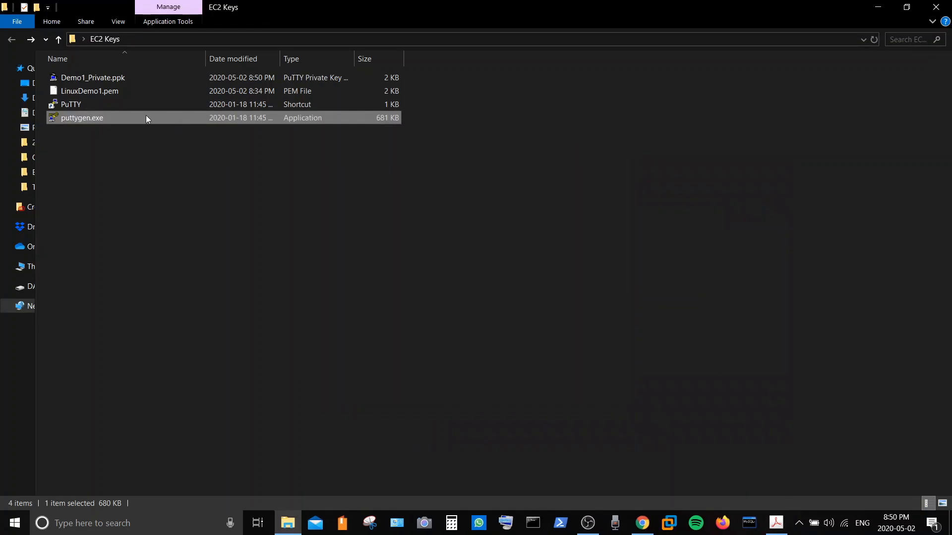
# - Start PuTTY and set its host name to the LinuxDemo instance's public IP, 54.193.229.117, copied from the EC2 console
pyautogui.doubleClick(107, 104)
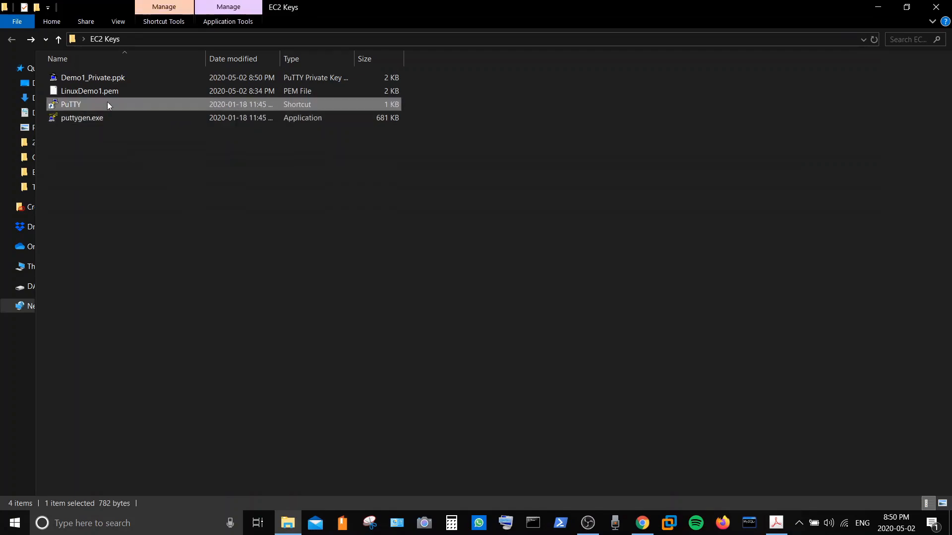
pyautogui.doubleClick(585, 204)
pyautogui.click(585, 204)
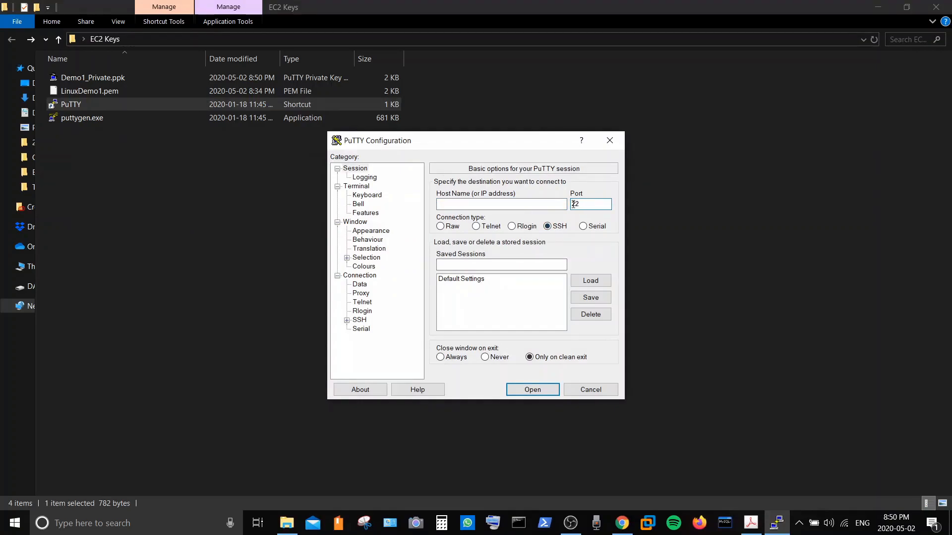
pyautogui.click(460, 203)
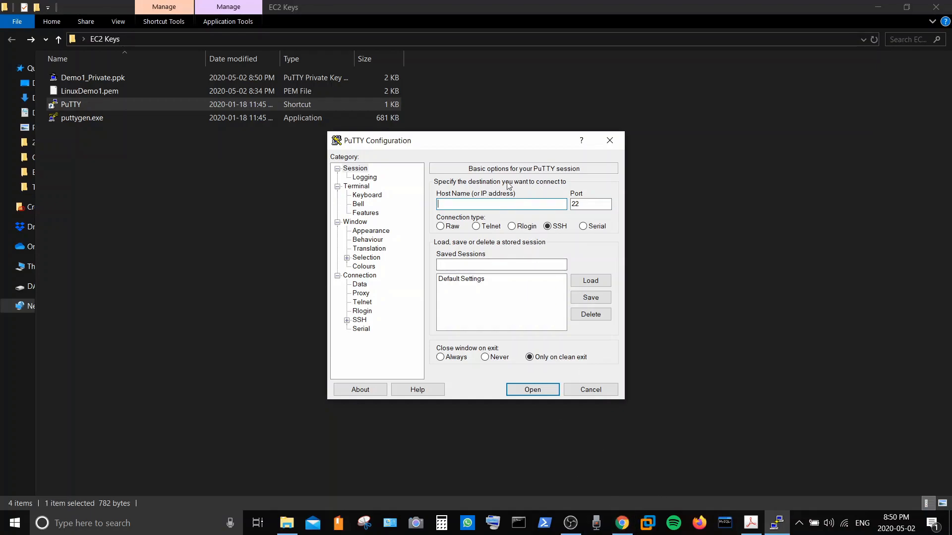
pyautogui.click(621, 521)
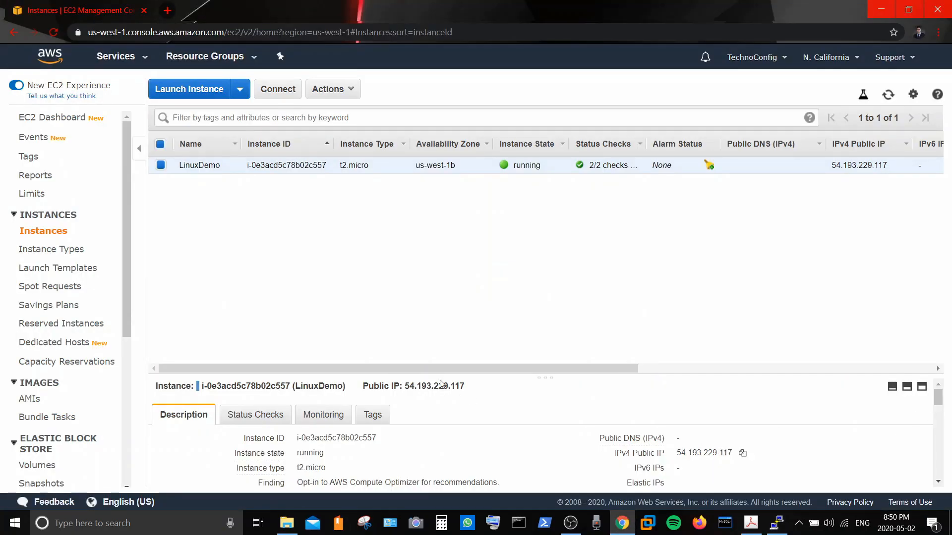
pyautogui.moveTo(437, 375); pyautogui.dragTo(443, 314)
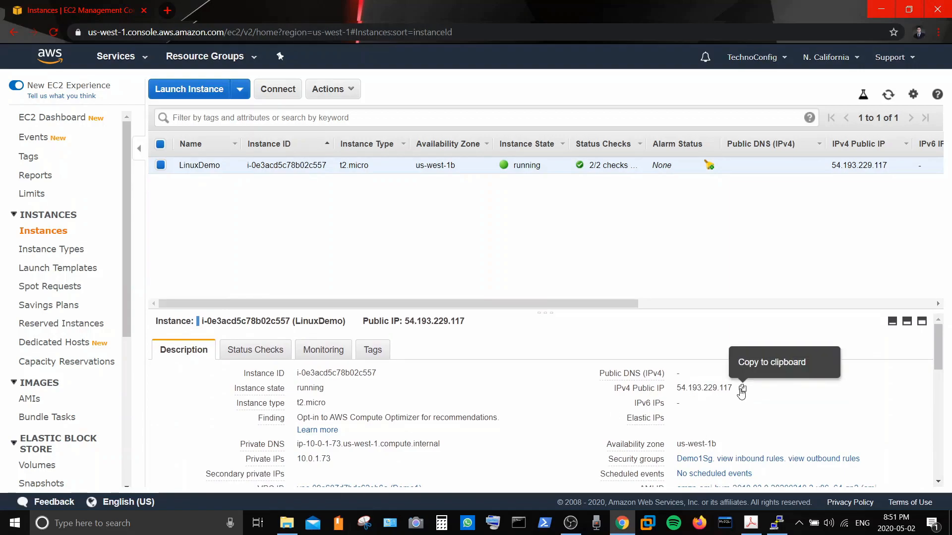
pyautogui.click(742, 389)
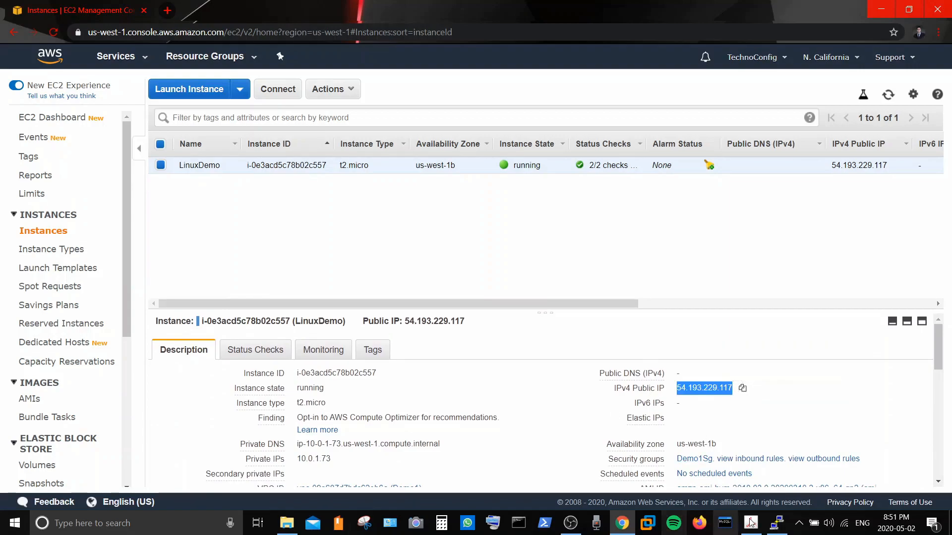
pyautogui.click(777, 523)
pyautogui.click(490, 267)
pyautogui.rightClick(474, 203)
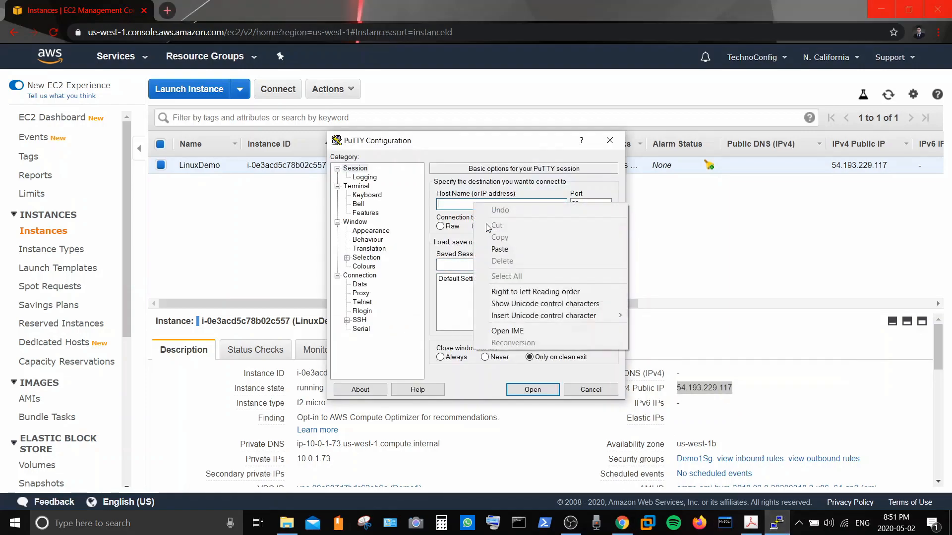
pyautogui.click(498, 249)
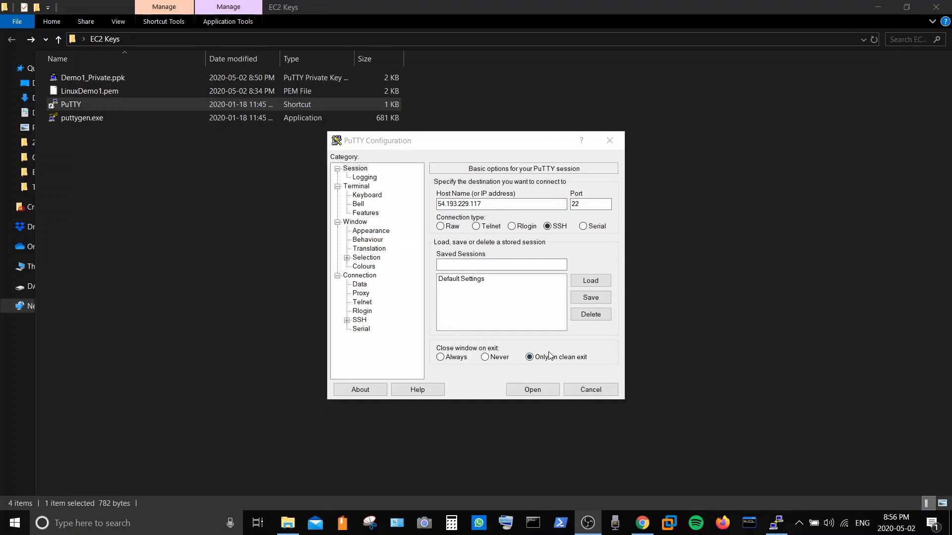
# - Set Demo1_Private.ppk as the private key file for the SSH authentication in PuTTY
pyautogui.click(347, 320)
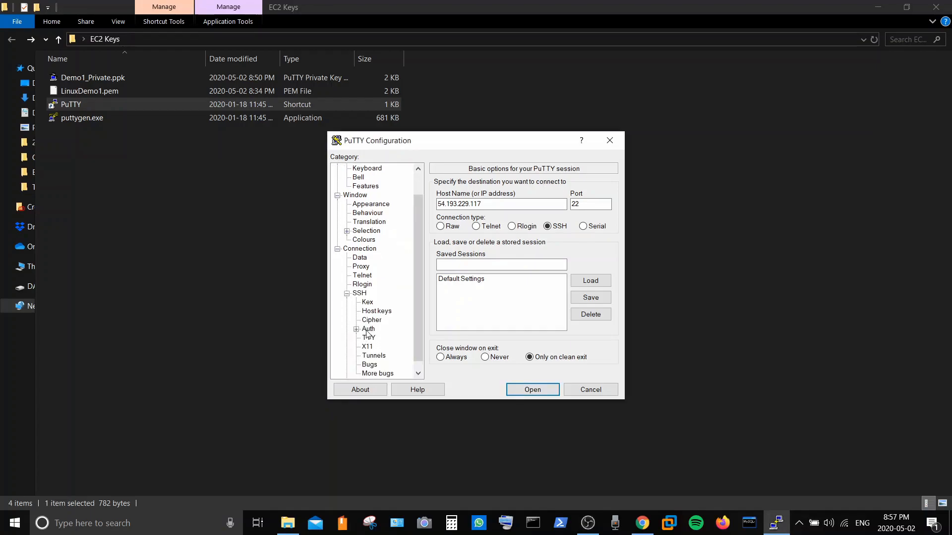
pyautogui.click(367, 329)
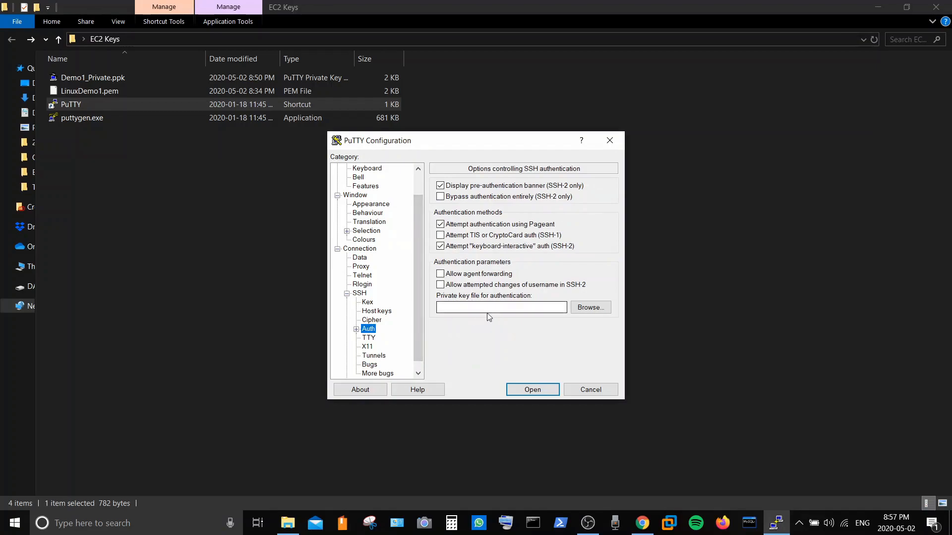
pyautogui.click(598, 308)
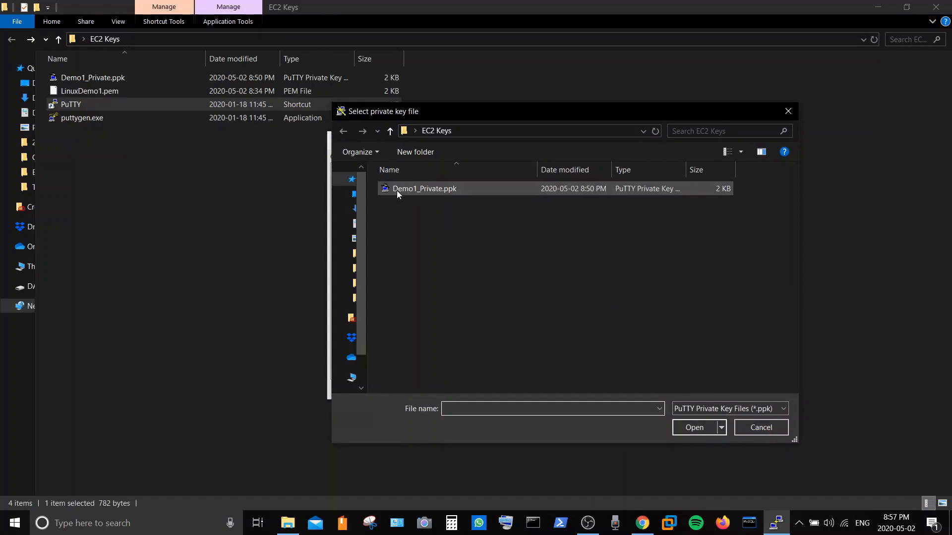
pyautogui.click(458, 191)
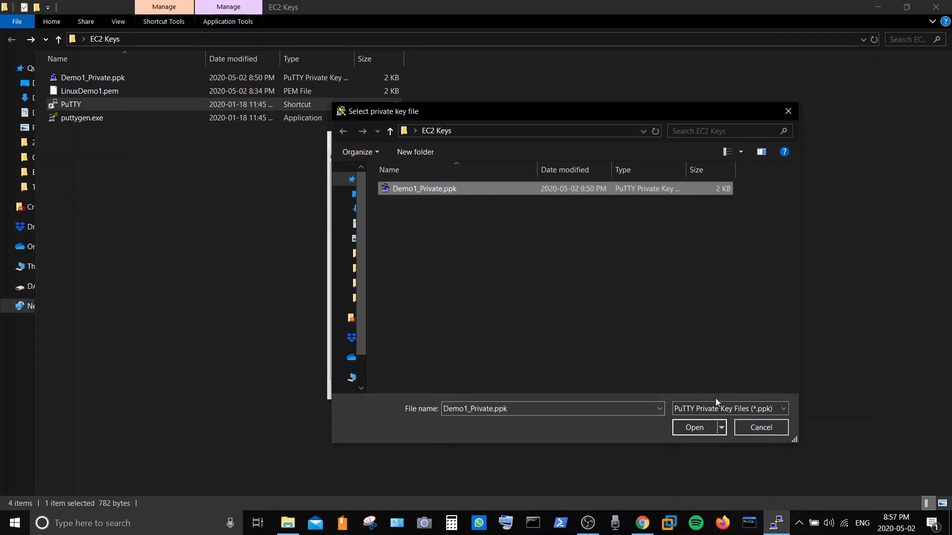
pyautogui.click(694, 428)
# - Recheck the session settings, open the SSH connection to the instance and log in as ec2-user
pyautogui.moveTo(417, 283); pyautogui.dragTo(414, 230)
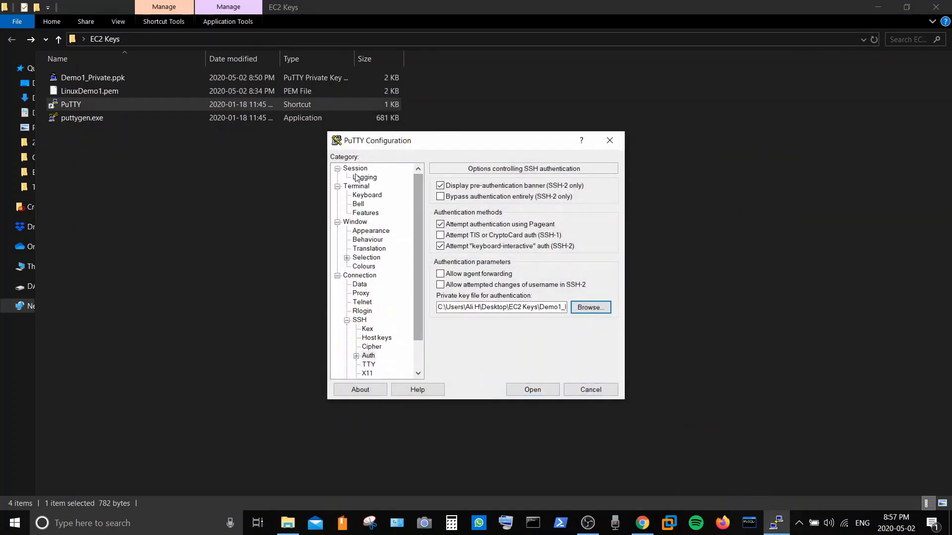
pyautogui.click(355, 168)
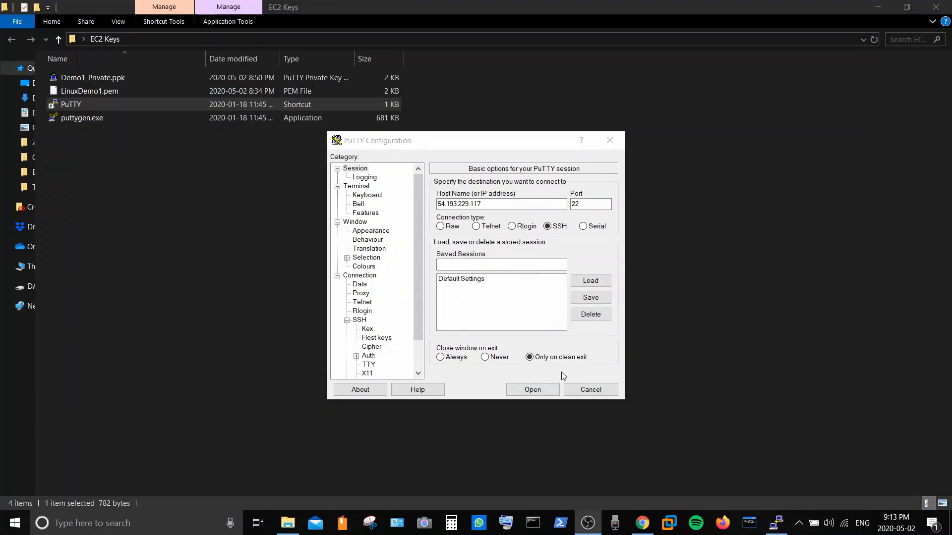
pyautogui.click(539, 390)
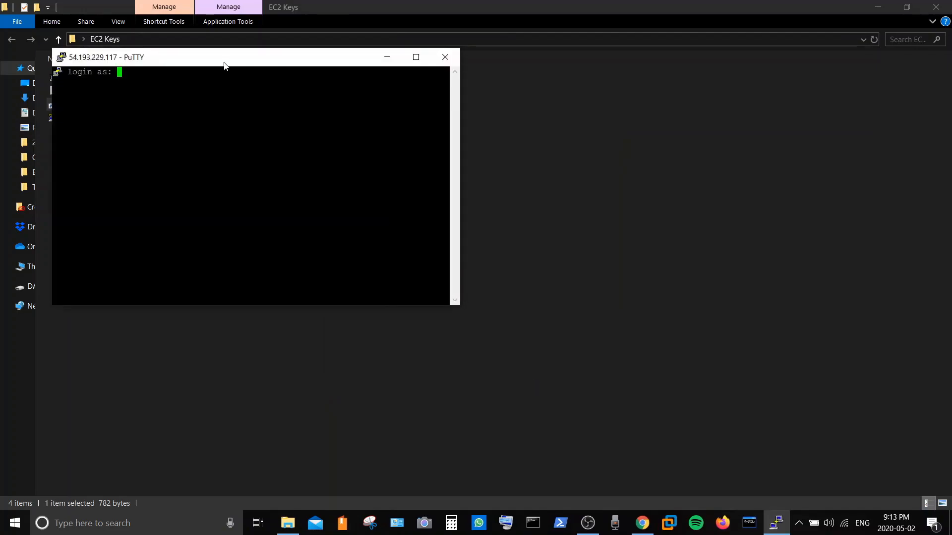
pyautogui.moveTo(223, 65); pyautogui.dragTo(475, 139)
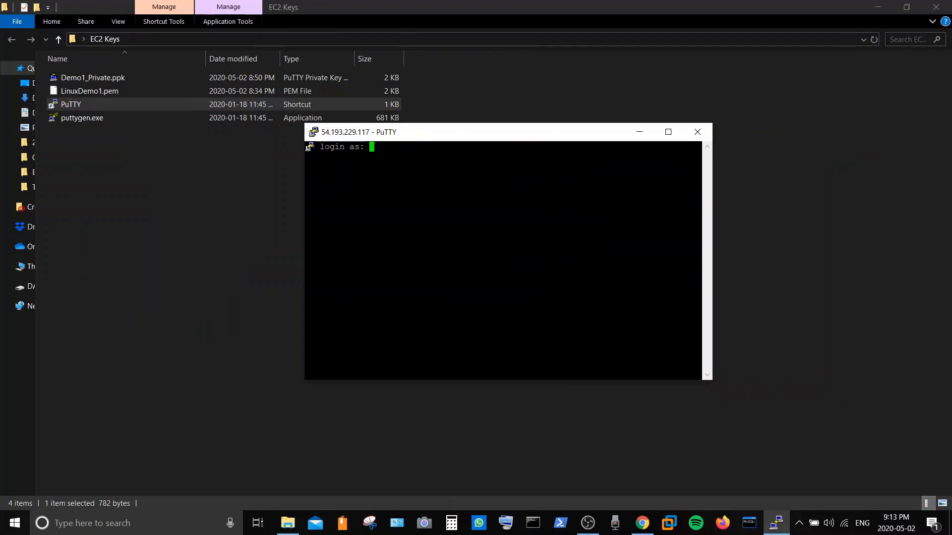
pyautogui.write('ec2-user')
pyautogui.press('Return')
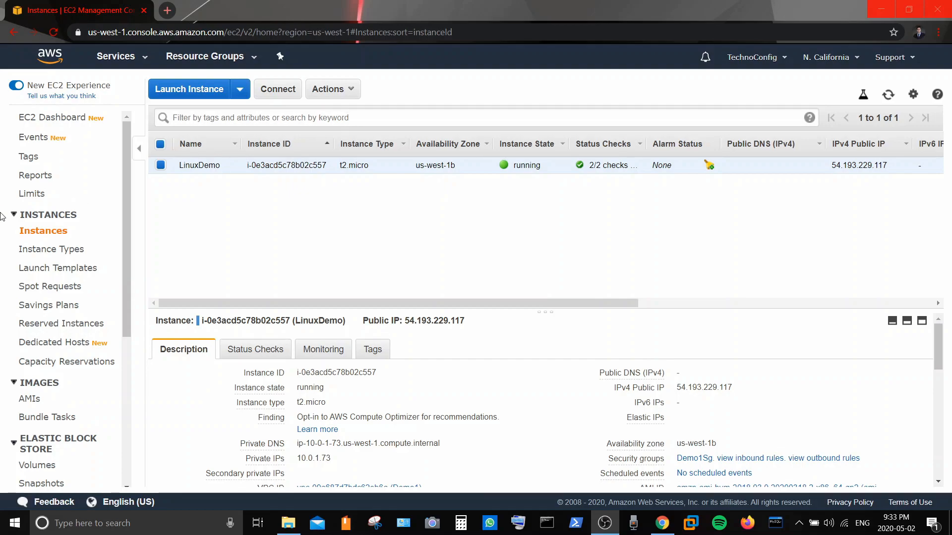
# - Terminate the LinuxDemo instance in the EC2 console and refresh the instances list to check its state
pyautogui.click(344, 93)
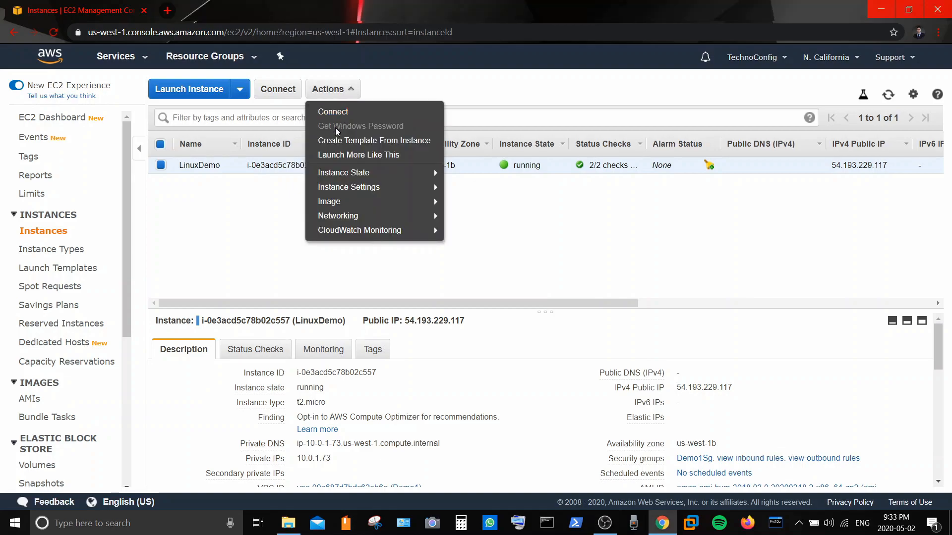
pyautogui.moveTo(329, 200)
pyautogui.moveTo(331, 178)
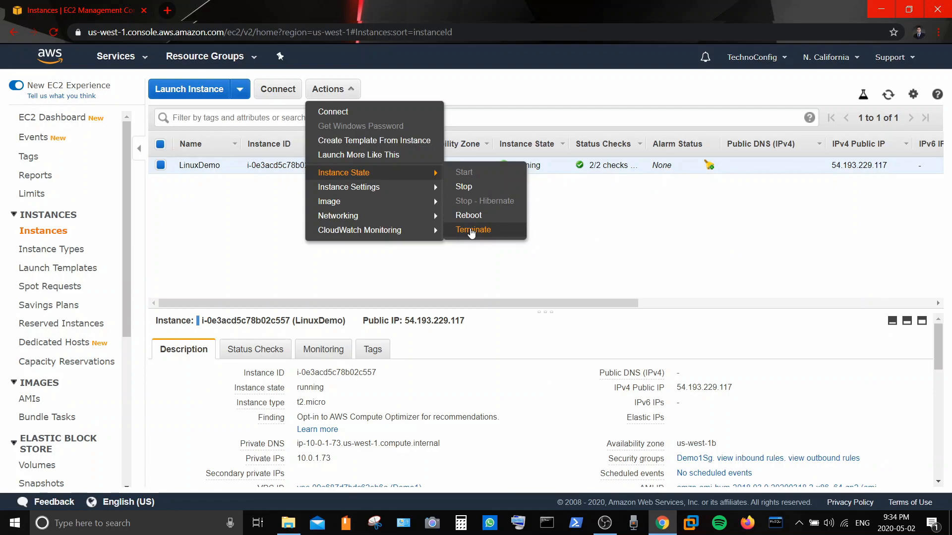
pyautogui.click(471, 231)
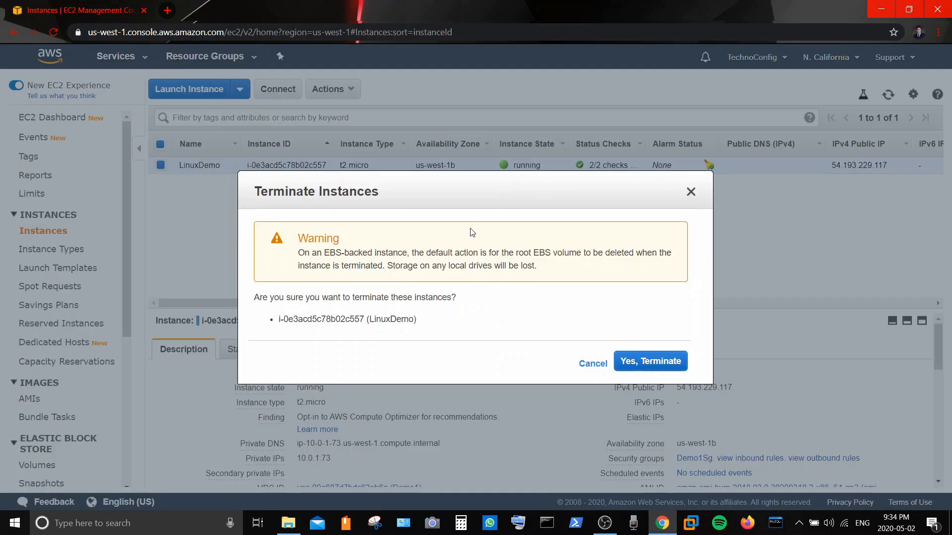
pyautogui.click(654, 360)
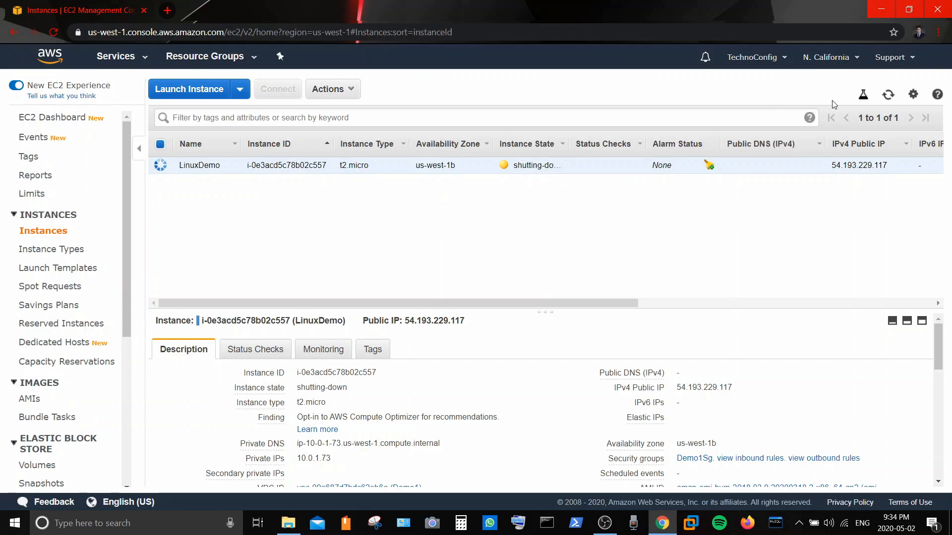
pyautogui.click(893, 99)
pyautogui.click(892, 96)
pyautogui.click(888, 98)
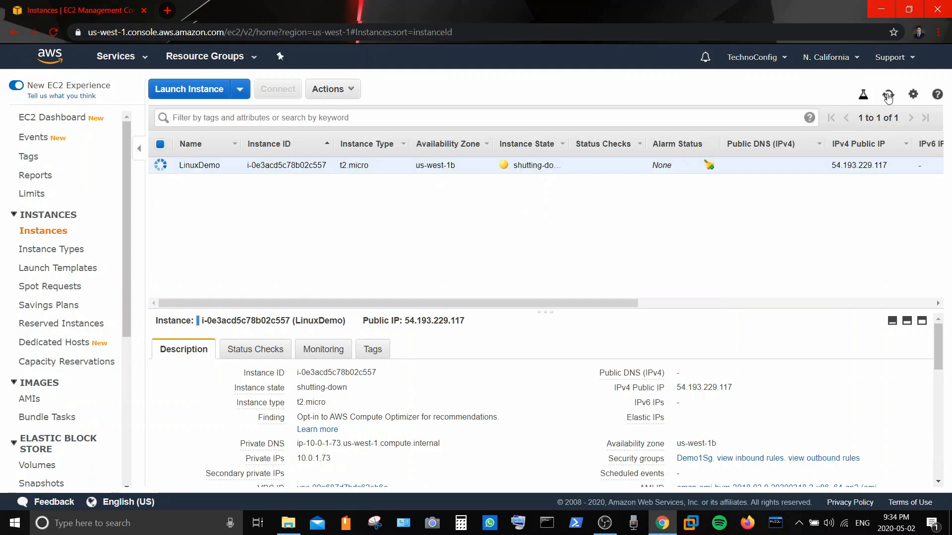